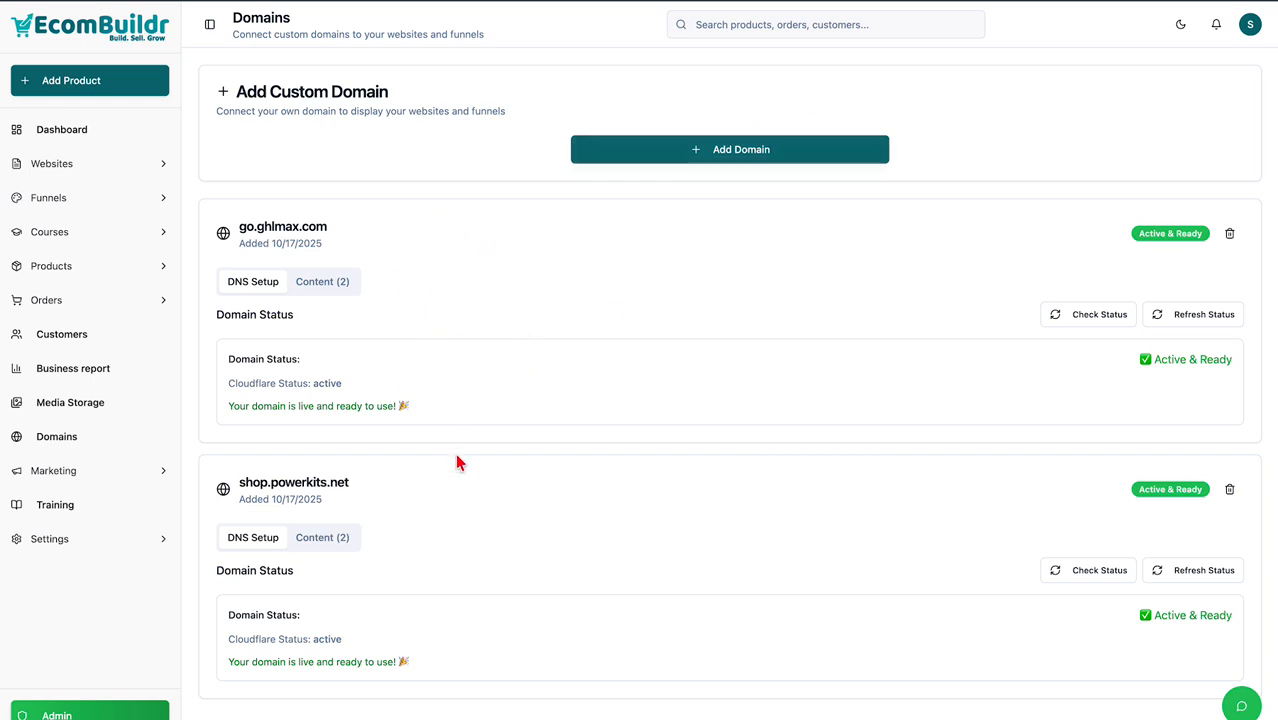
# Add get.communityhq.net as a new custom domain and continue to its DNS setup.
pyautogui.click(748, 150)
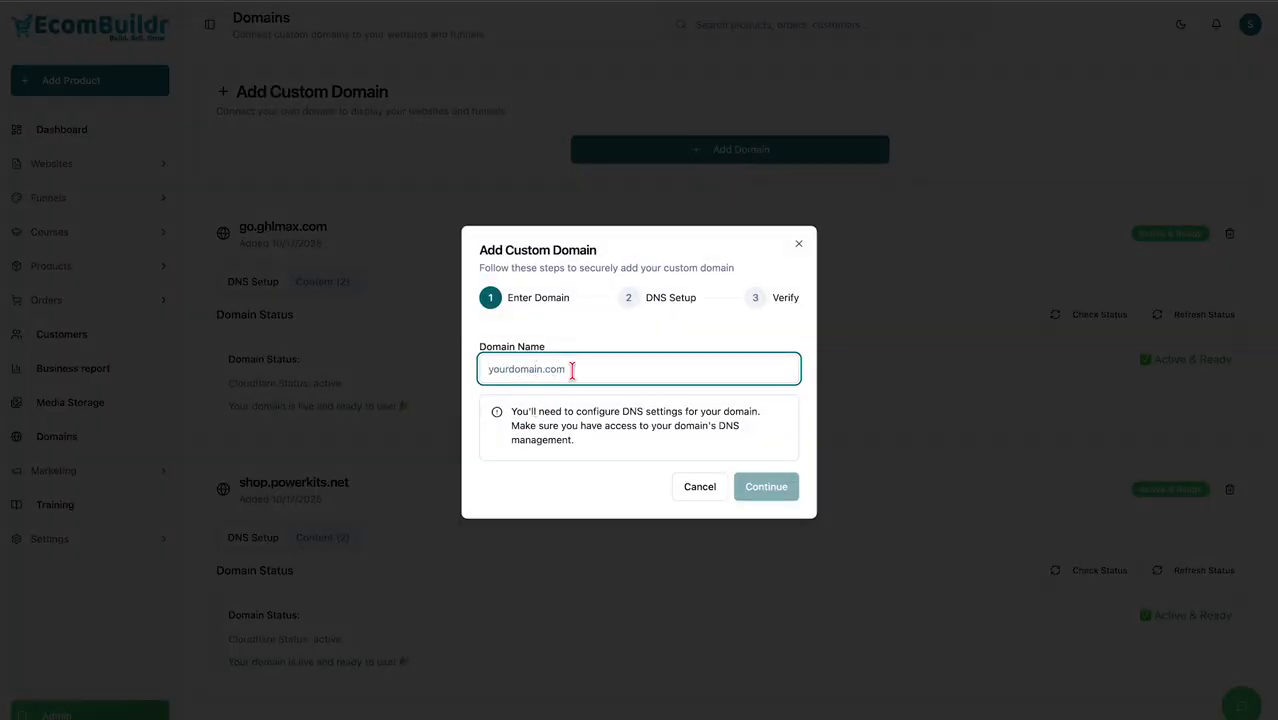
pyautogui.write('get.communityhq.net')
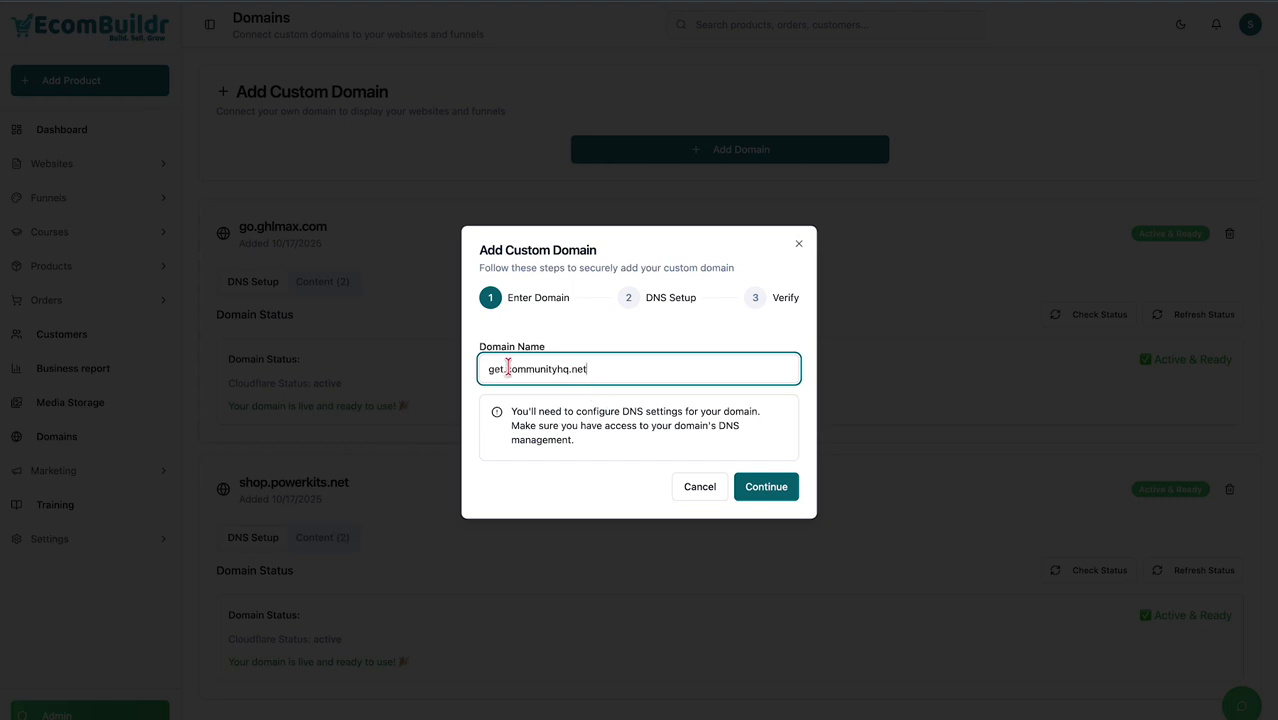
pyautogui.moveTo(505, 369); pyautogui.dragTo(483, 368)
pyautogui.press('BackSpace')
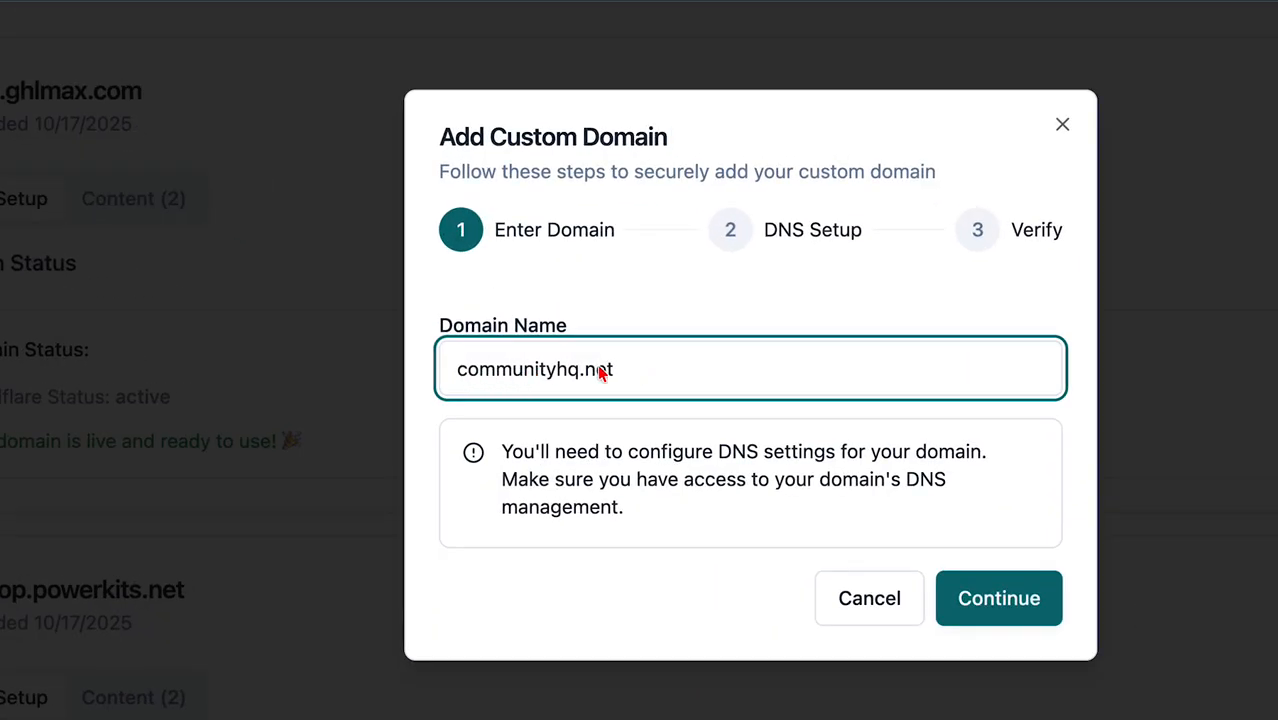
pyautogui.hotkey('ctrl', 'a')
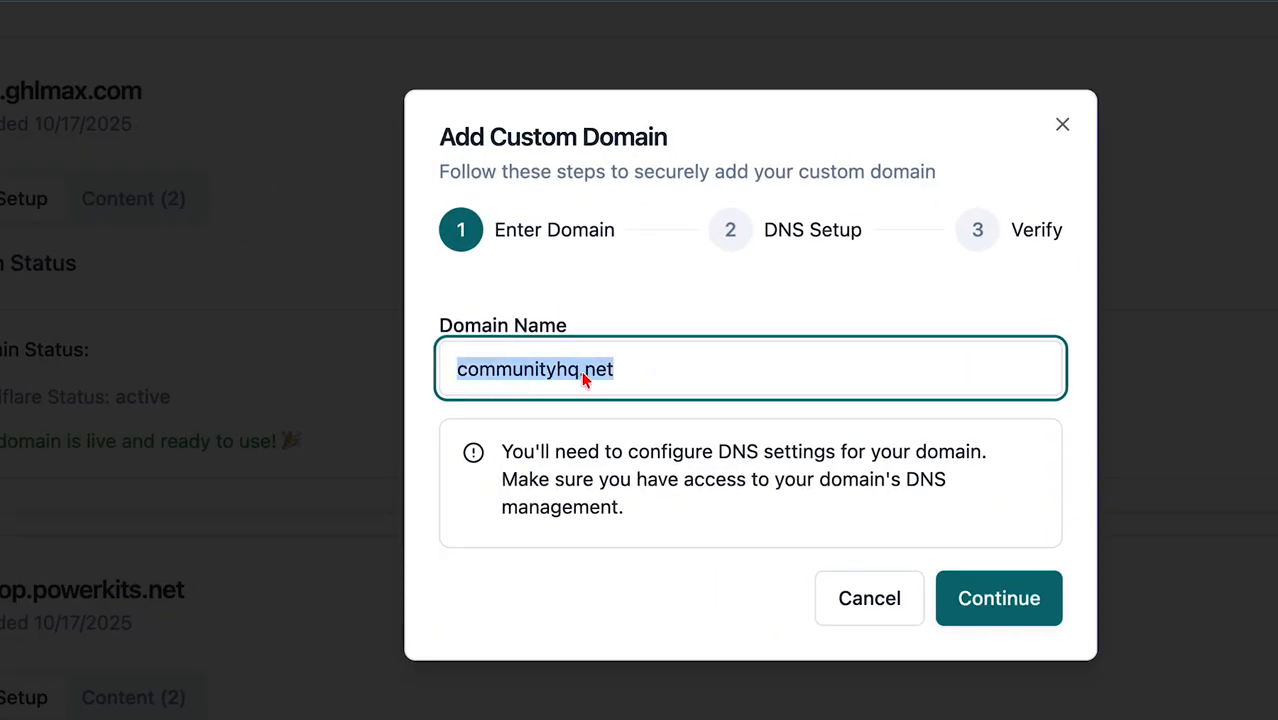
pyautogui.write('get.communityhq.net')
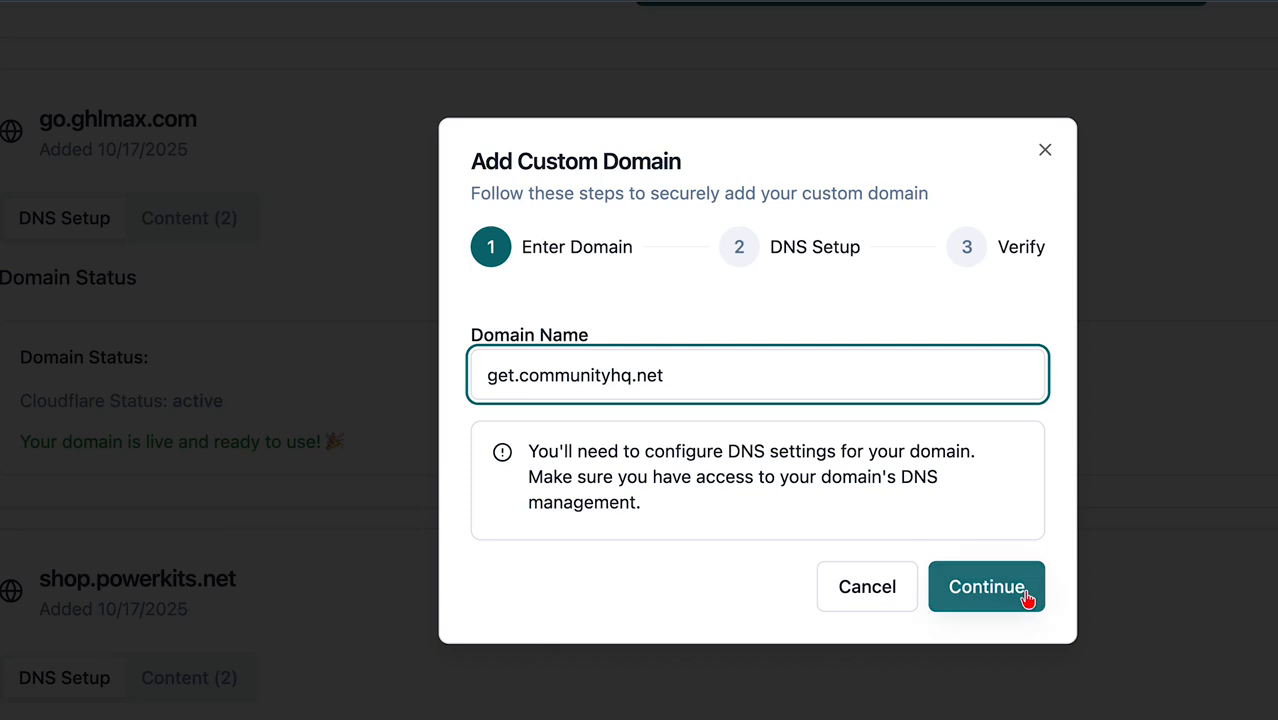
pyautogui.click(1015, 603)
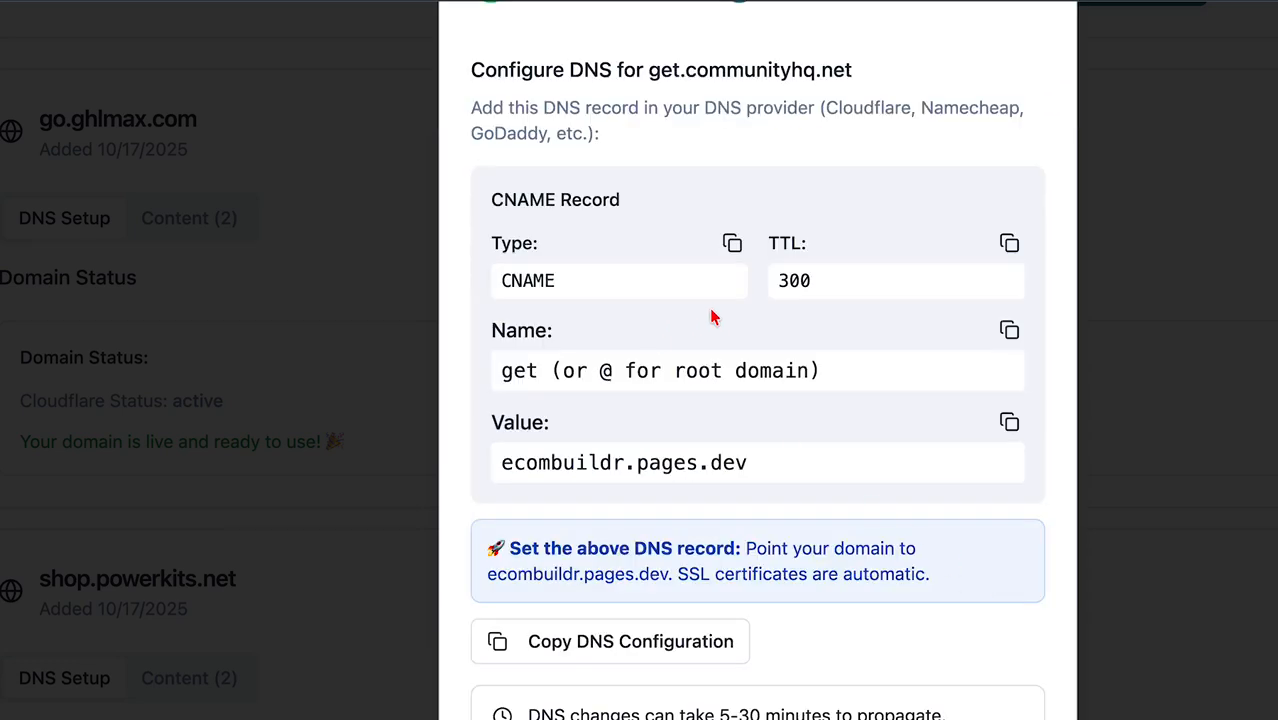
# Review the required CNAME record's type and its host name get.
pyautogui.moveTo(496, 203); pyautogui.dragTo(614, 199)
pyautogui.click(527, 270)
pyautogui.moveTo(499, 245); pyautogui.dragTo(518, 248)
pyautogui.click(568, 282)
pyautogui.moveTo(496, 331); pyautogui.dragTo(535, 331)
pyautogui.click(538, 369)
pyautogui.moveTo(538, 376); pyautogui.dragTo(500, 373)
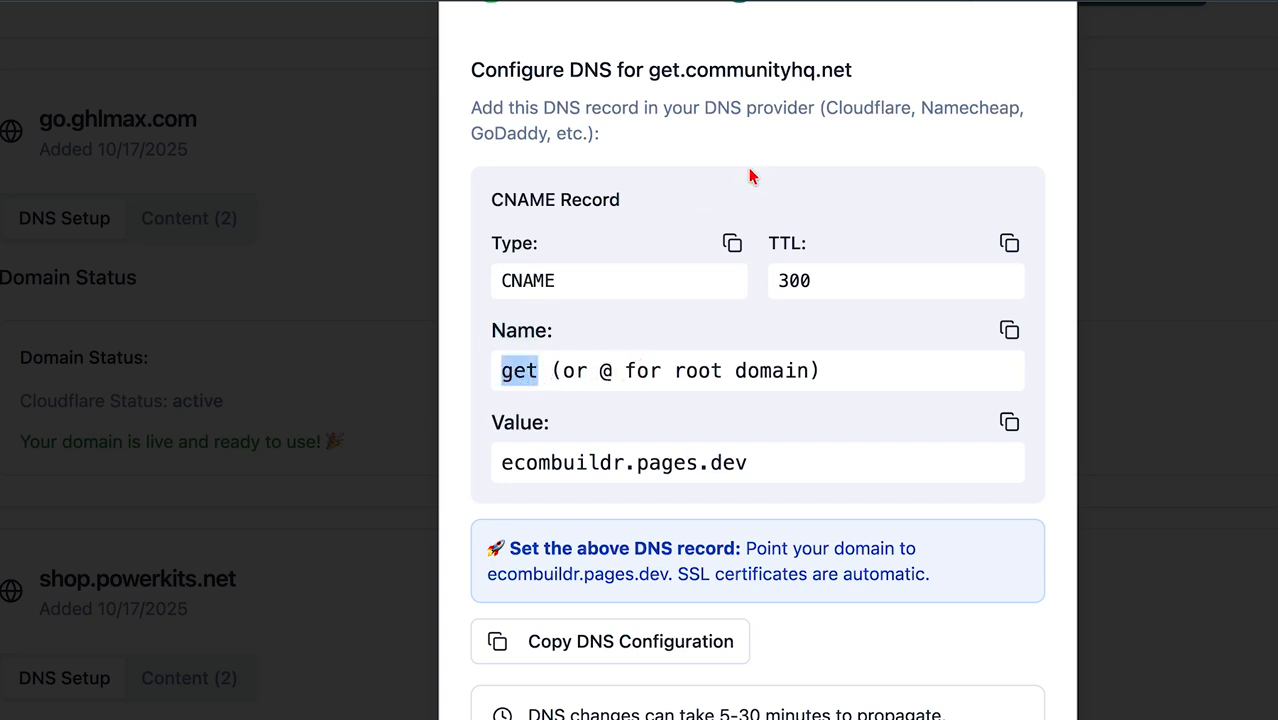
pyautogui.click(554, 371)
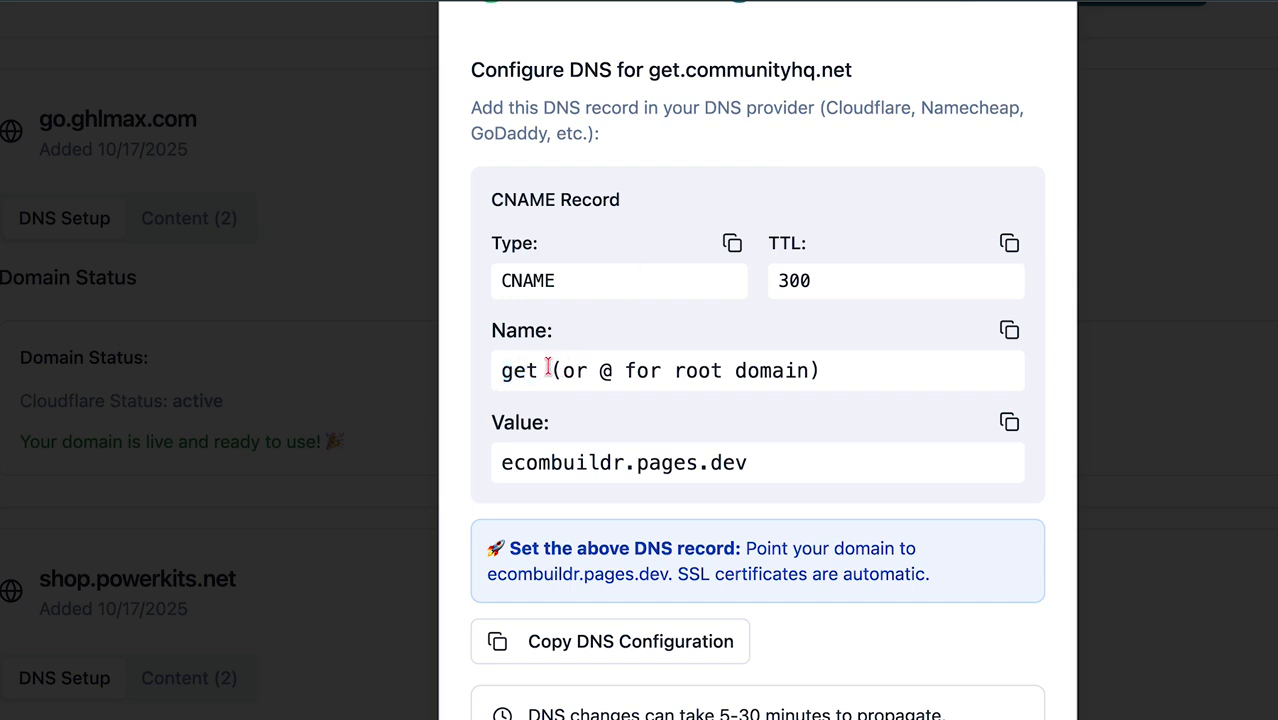
pyautogui.moveTo(538, 372); pyautogui.dragTo(502, 371)
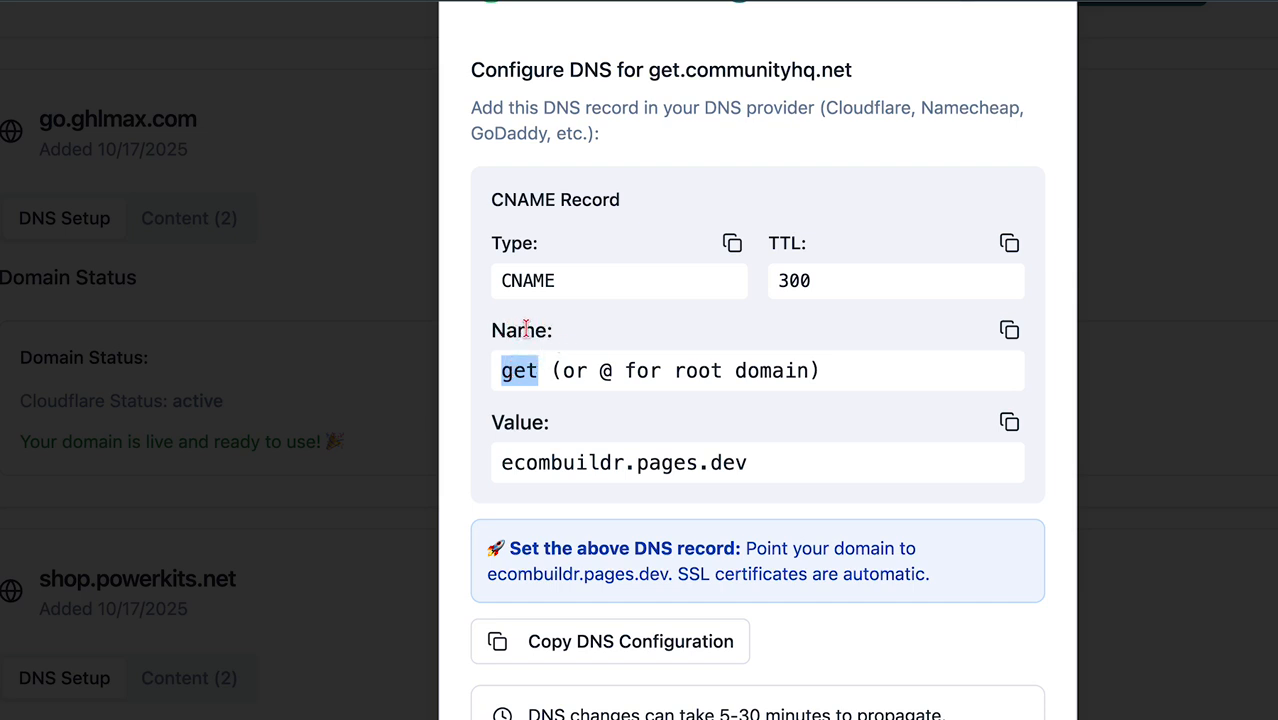
pyautogui.click(525, 328)
pyautogui.moveTo(494, 331); pyautogui.dragTo(502, 370)
pyautogui.click(514, 370)
# Note the @ root-domain hint and target ecombuildr.pages.dev, then go to Namecheap's DNS records.
pyautogui.moveTo(600, 371); pyautogui.dragTo(798, 372)
pyautogui.click(633, 375)
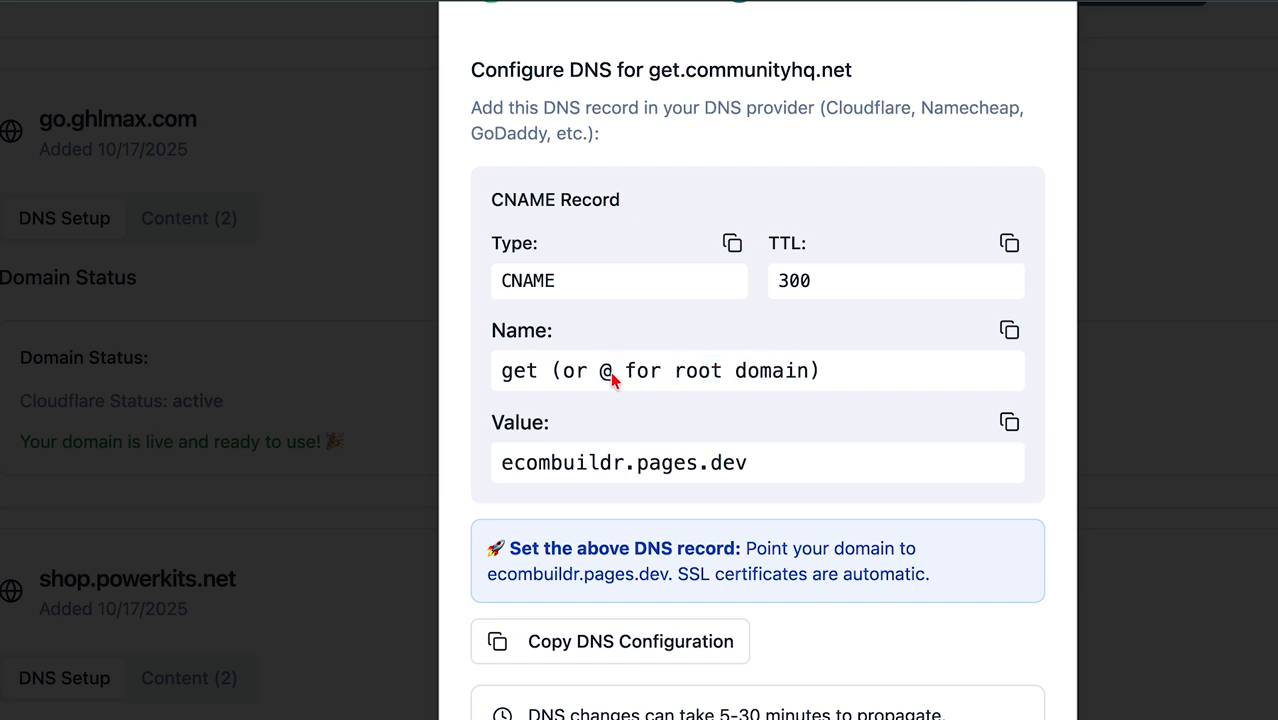
pyautogui.doubleClick(605, 375)
pyautogui.click(650, 420)
pyautogui.moveTo(503, 463); pyautogui.dragTo(759, 463)
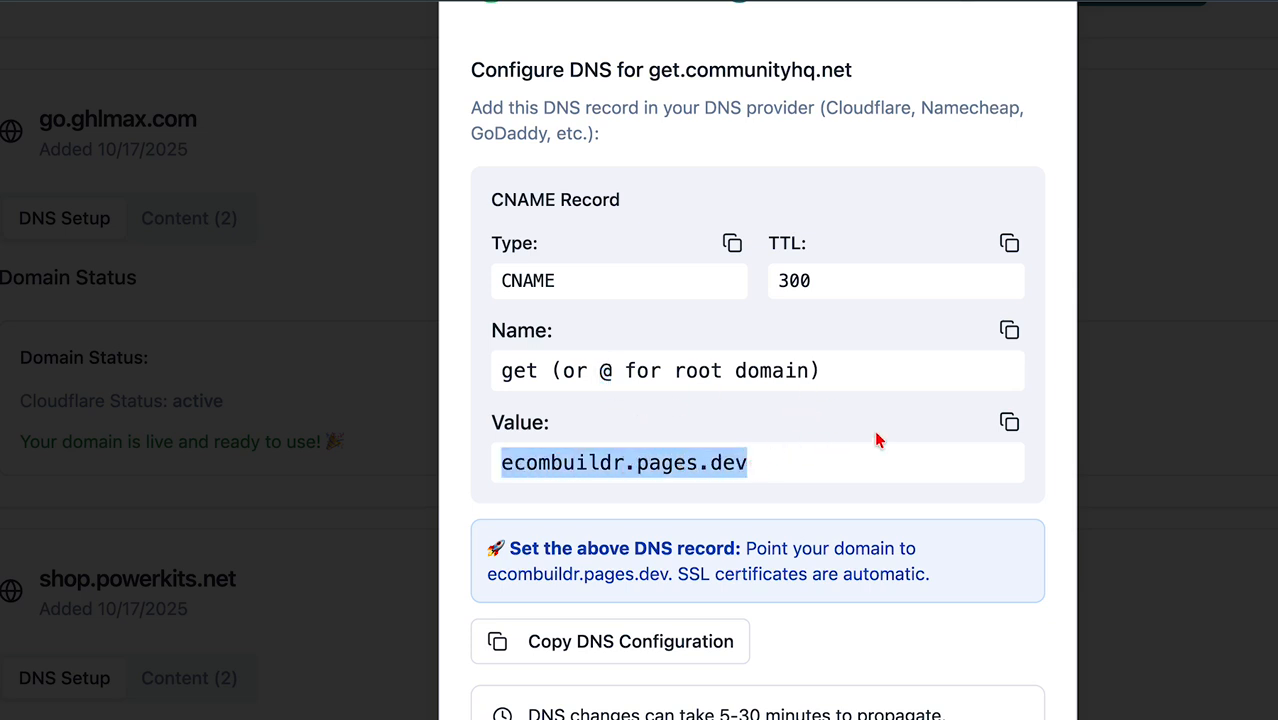
pyautogui.click(835, 444)
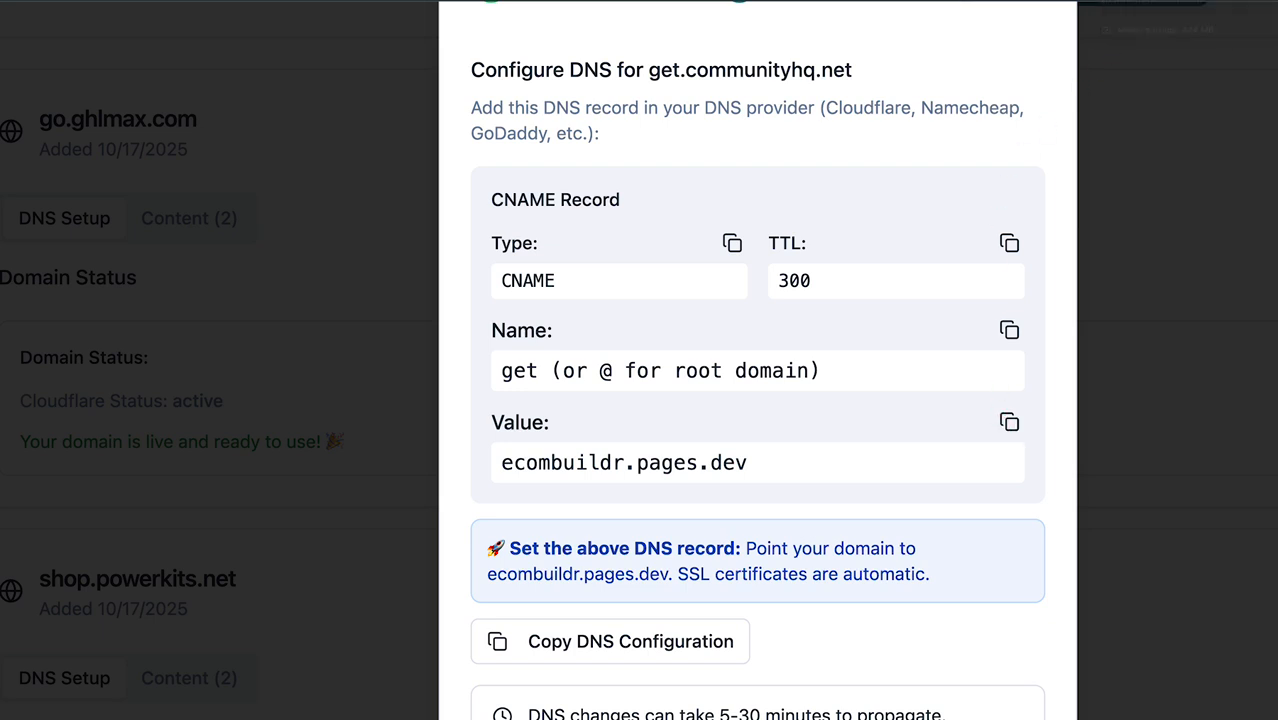
pyautogui.click(1120, 2)
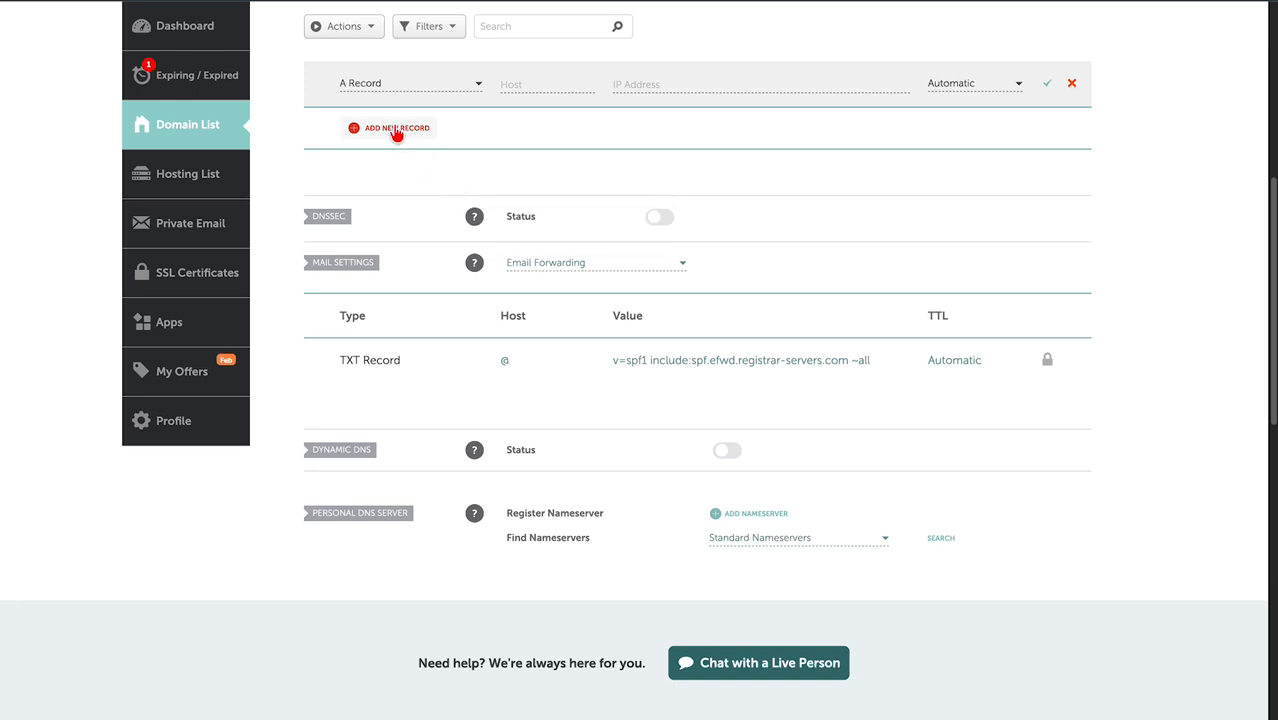
# Add a new Namecheap DNS record of type CNAME, removing the duplicate extra row.
pyautogui.click(394, 129)
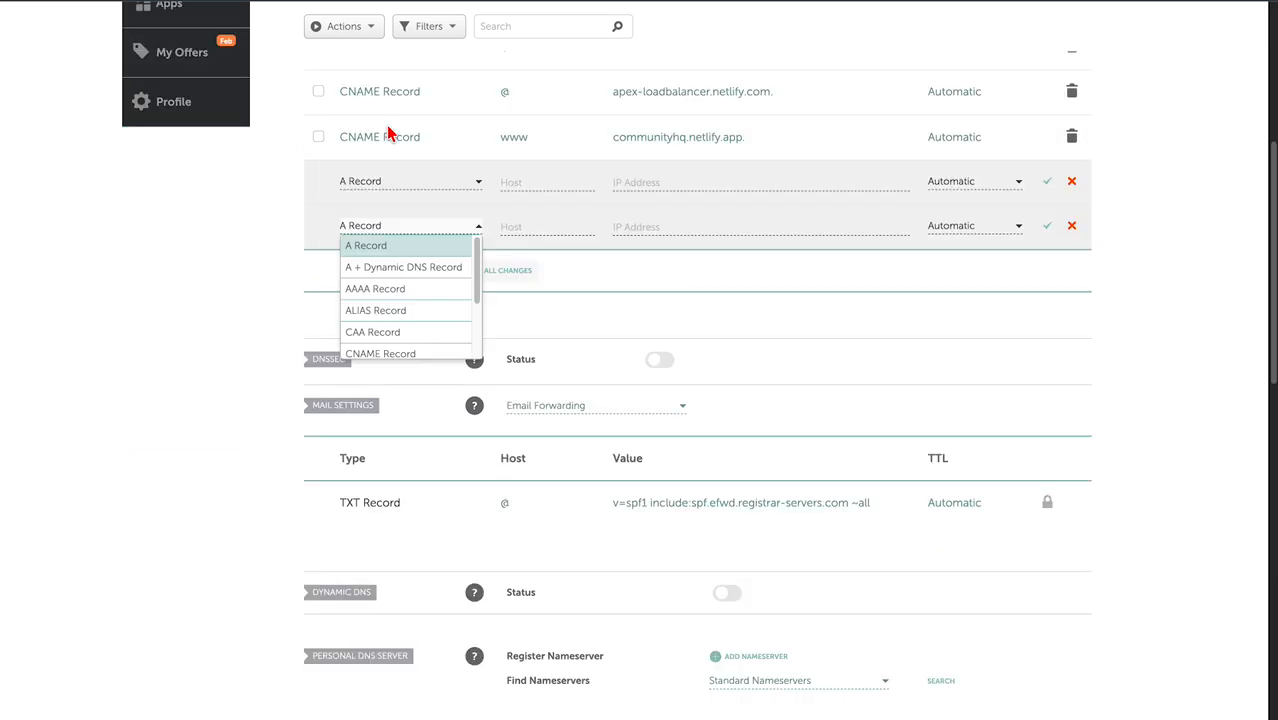
pyautogui.scroll(-1, 409, 284)
pyautogui.scroll(-1, 409, 290)
pyautogui.click(402, 310)
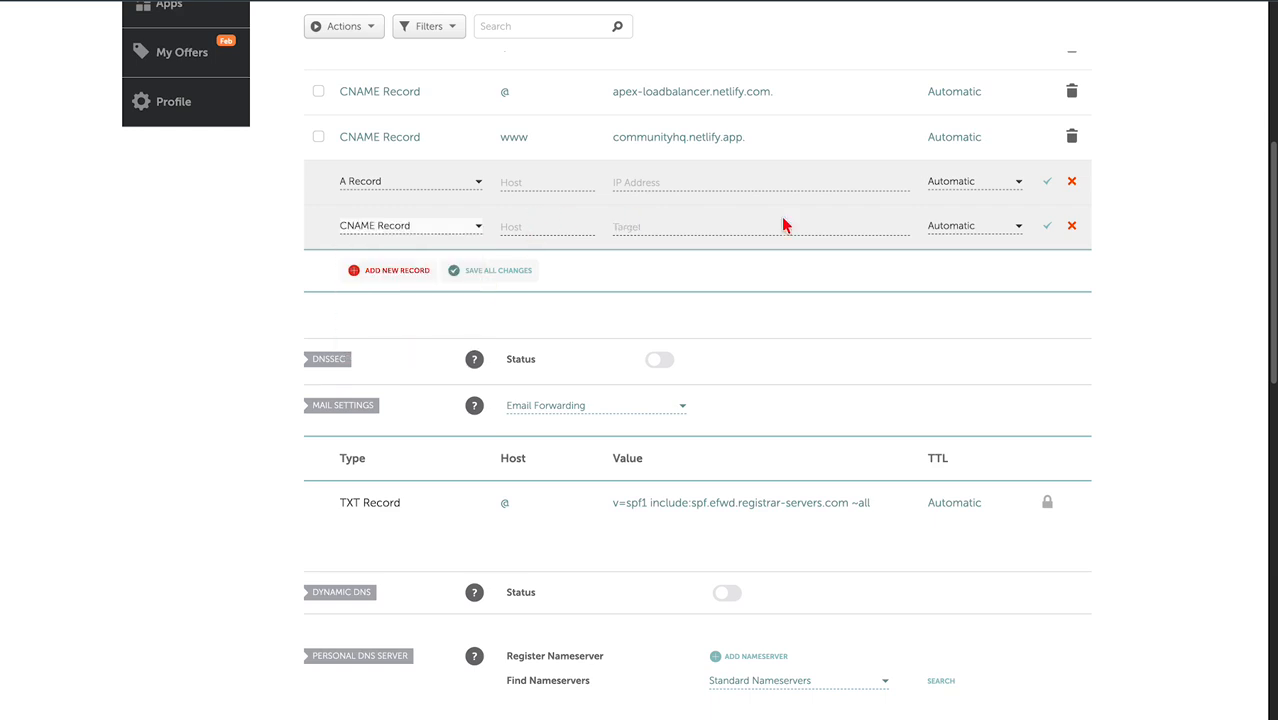
pyautogui.click(1071, 226)
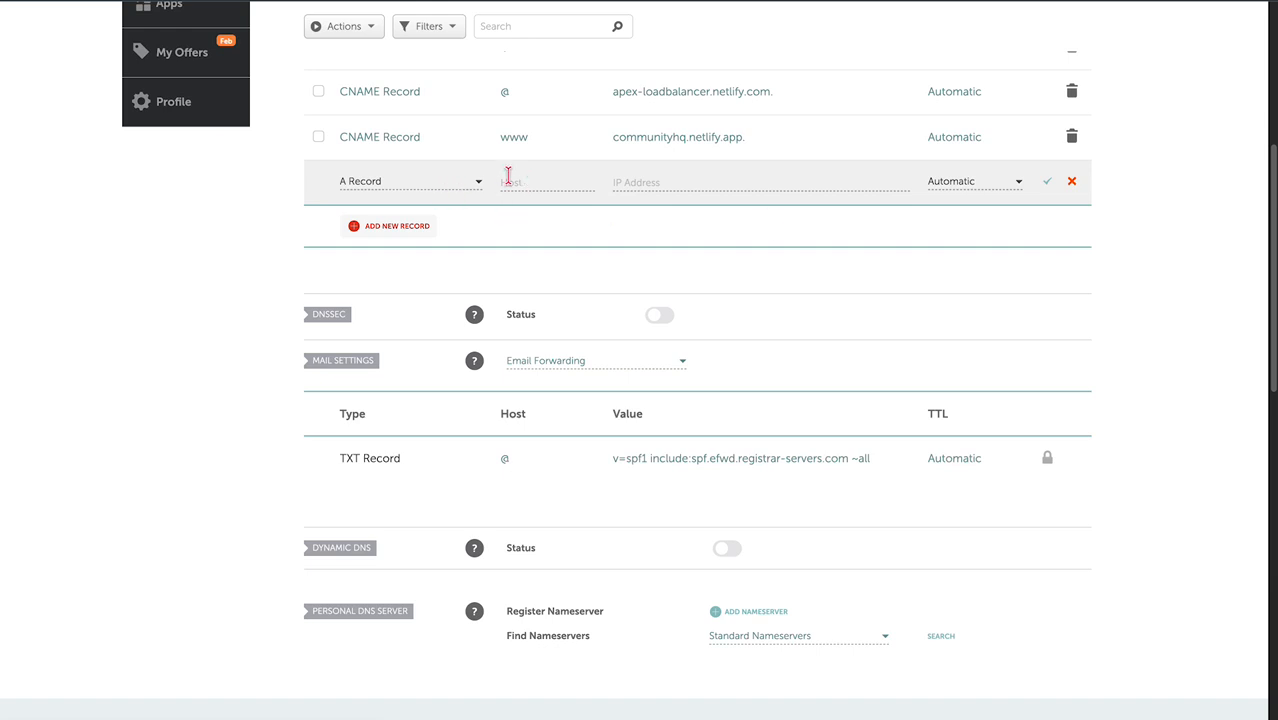
pyautogui.click(460, 181)
pyautogui.scroll(-1, 416, 290)
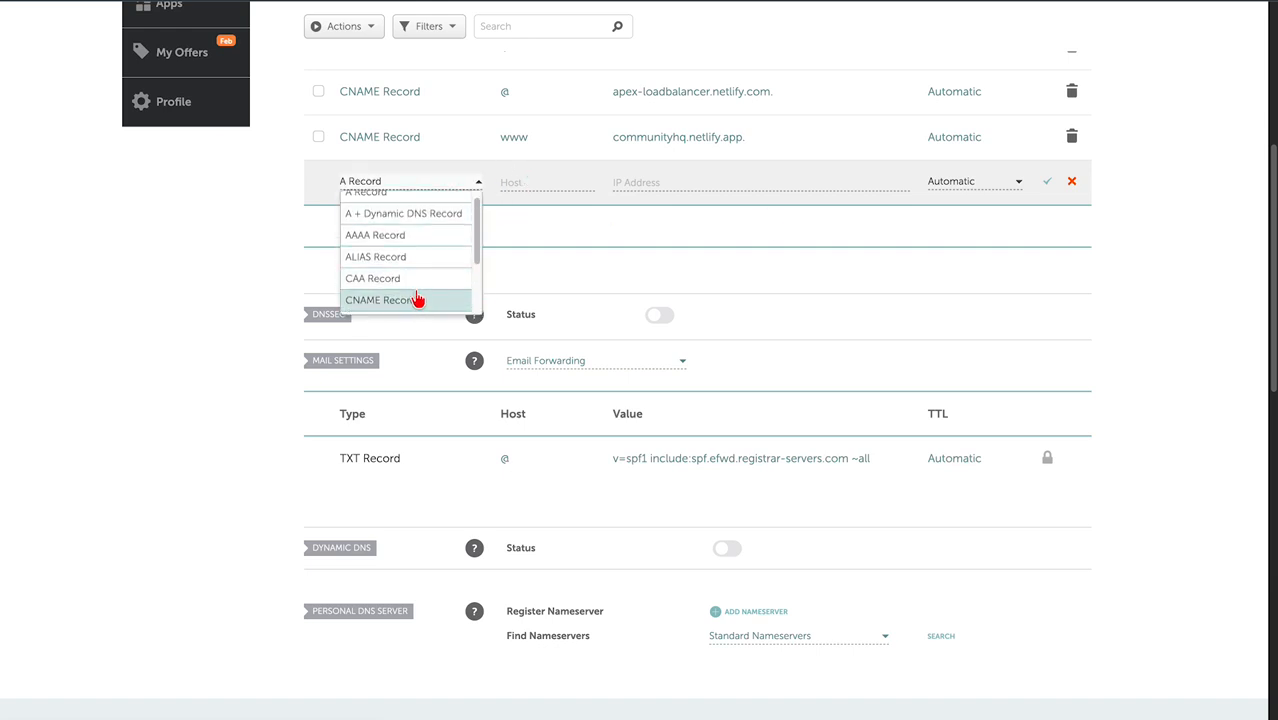
pyautogui.click(418, 301)
pyautogui.click(545, 180)
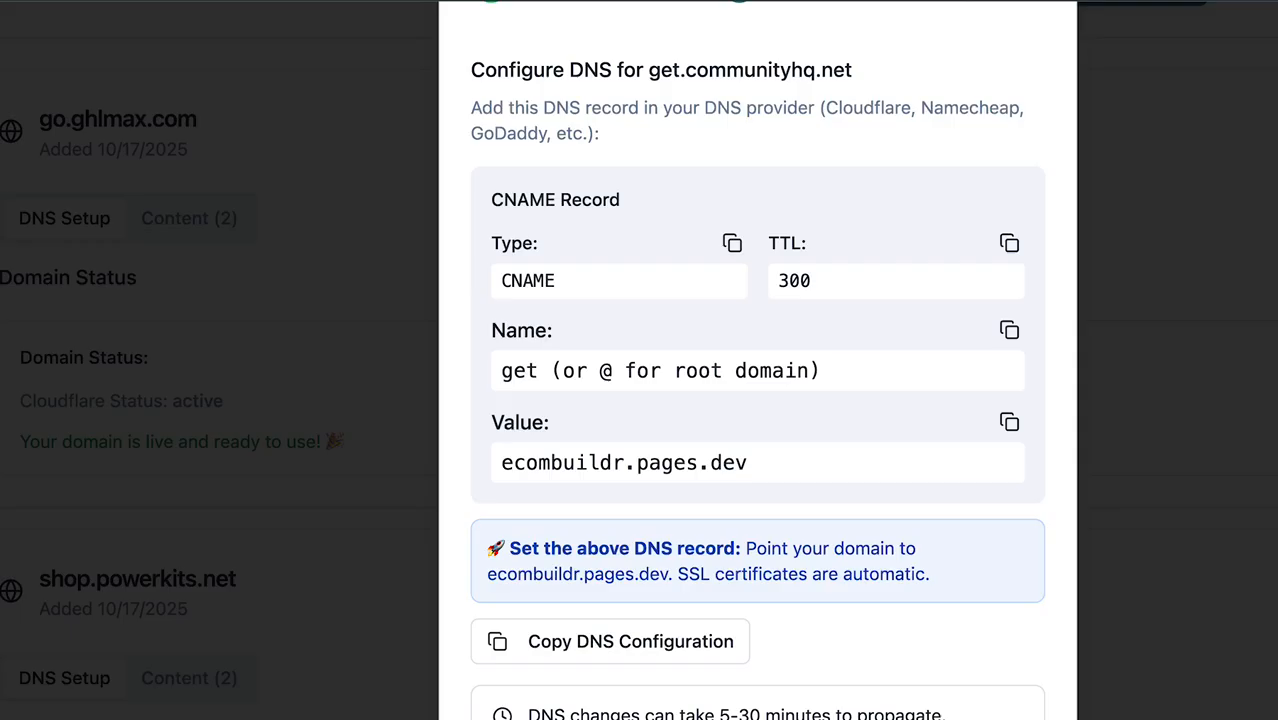
# Enter get as the host of the new CNAME record.
pyautogui.doubleClick(605, 371)
pyautogui.click(601, 371)
pyautogui.moveTo(535, 371); pyautogui.dragTo(507, 374)
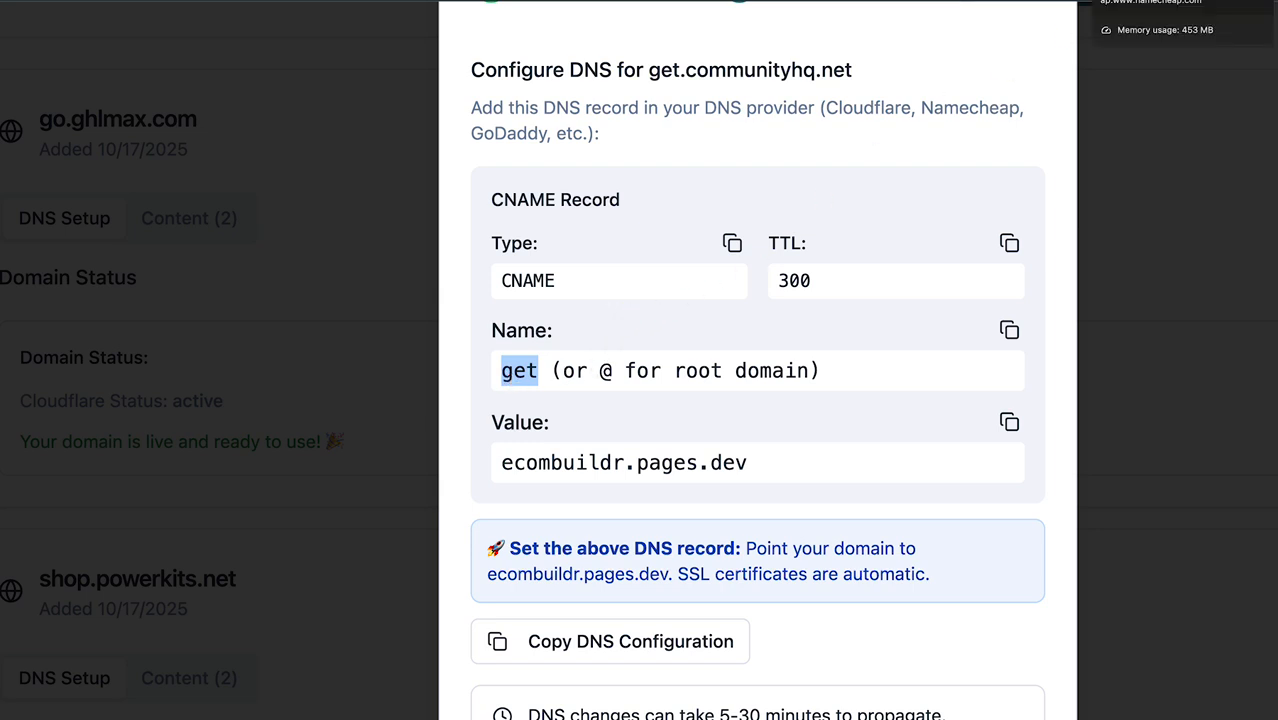
pyautogui.click(1140, 1)
pyautogui.write('get')
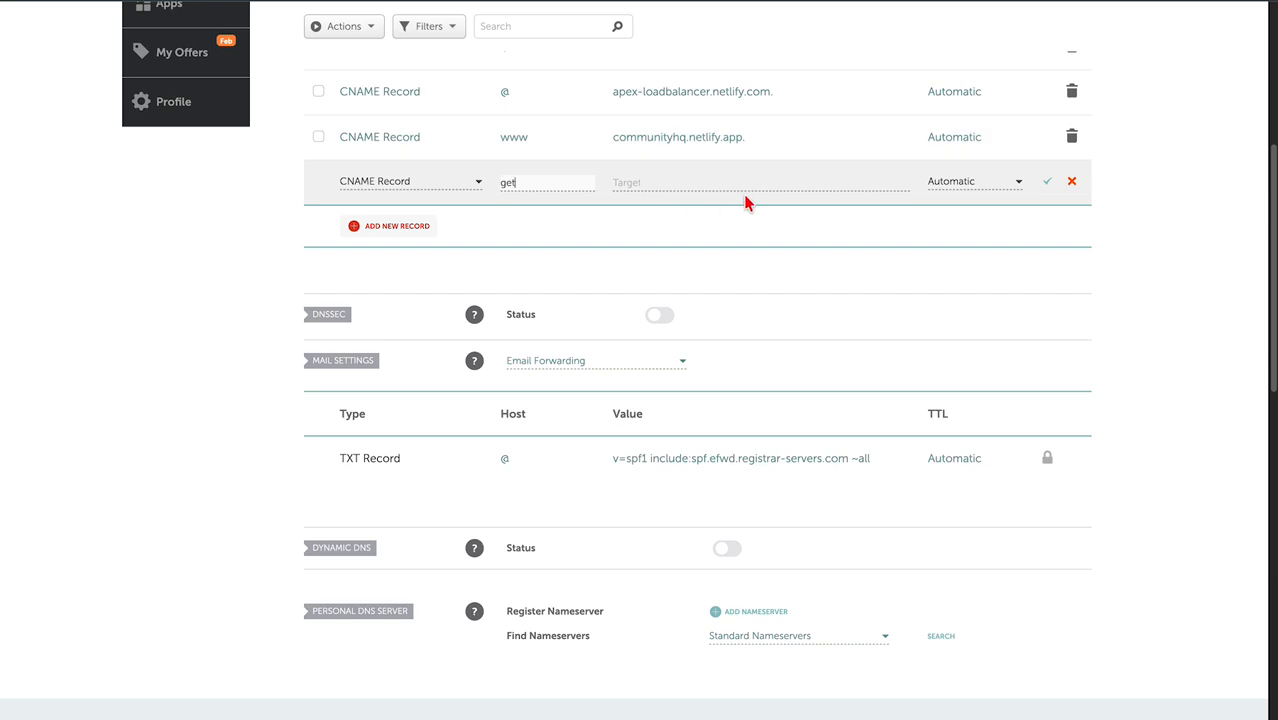
# Copy ecombuildr.pages.dev from EcomBuildr into the record's Target and save the CNAME record.
pyautogui.click(701, 178)
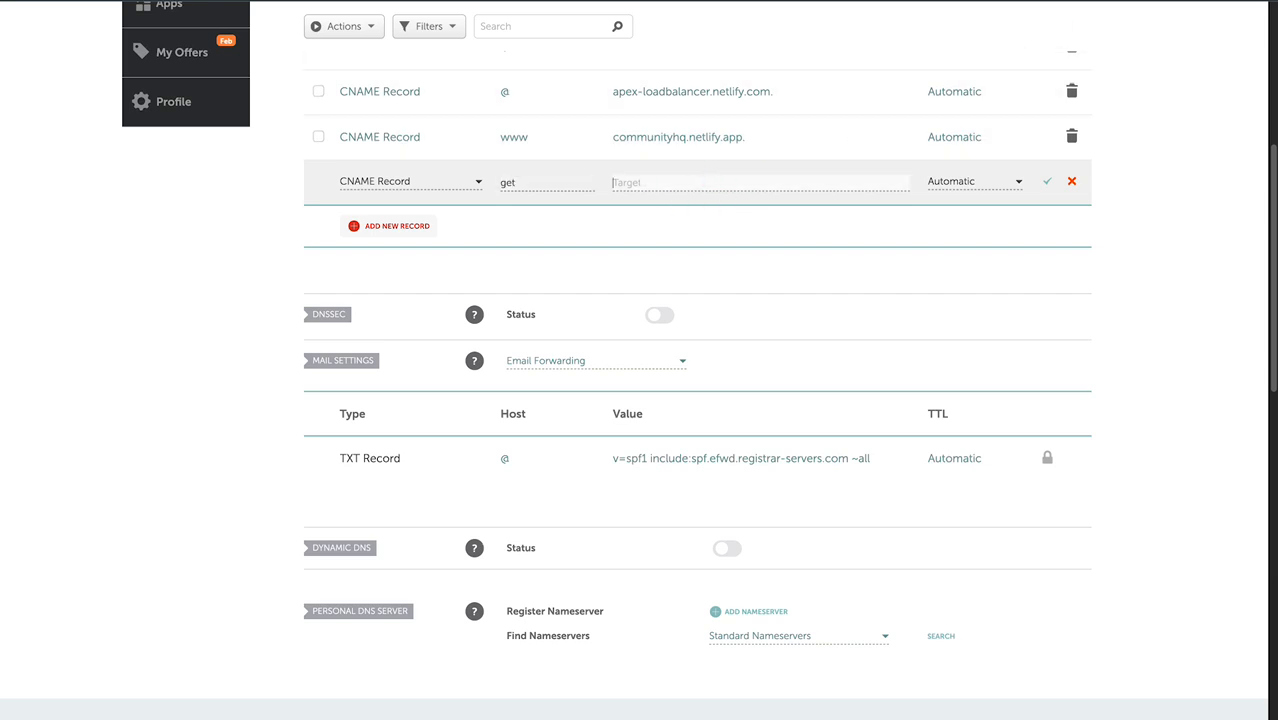
pyautogui.click(1040, 1)
pyautogui.click(534, 464)
pyautogui.moveTo(502, 462); pyautogui.dragTo(747, 460)
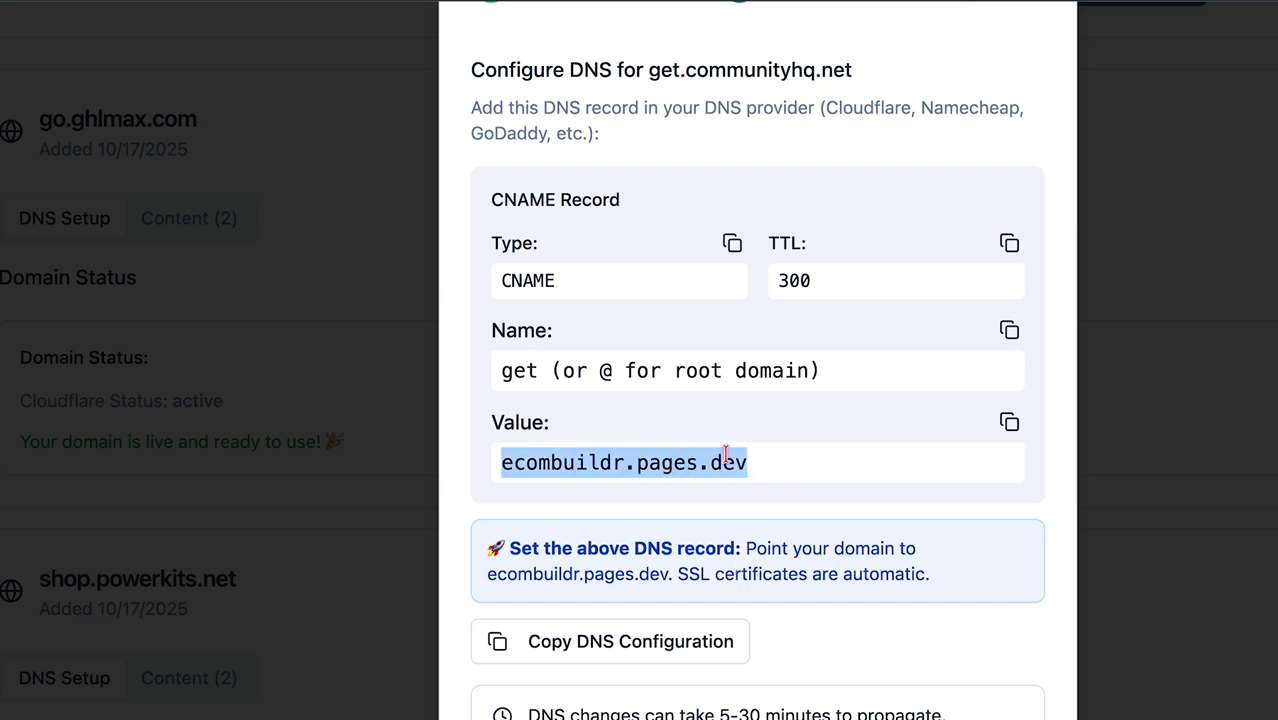
pyautogui.rightClick(652, 467)
pyautogui.click(686, 467)
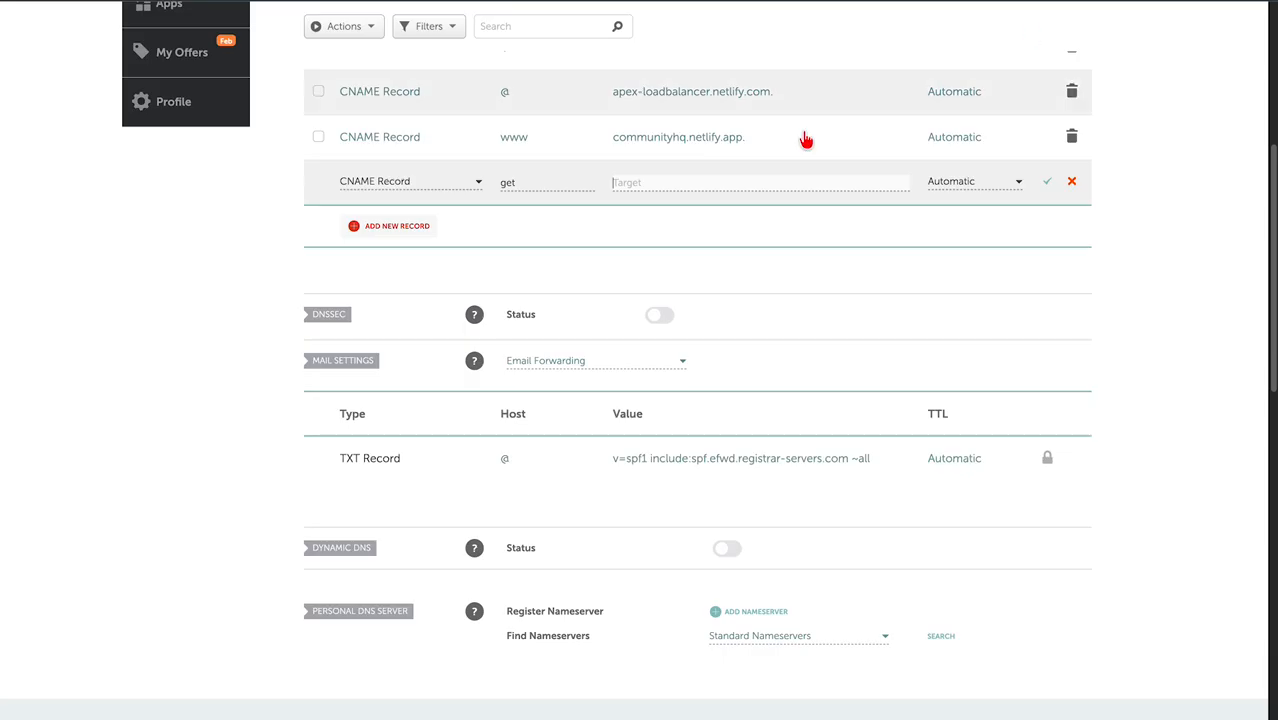
pyautogui.click(733, 182)
pyautogui.press('super+v')
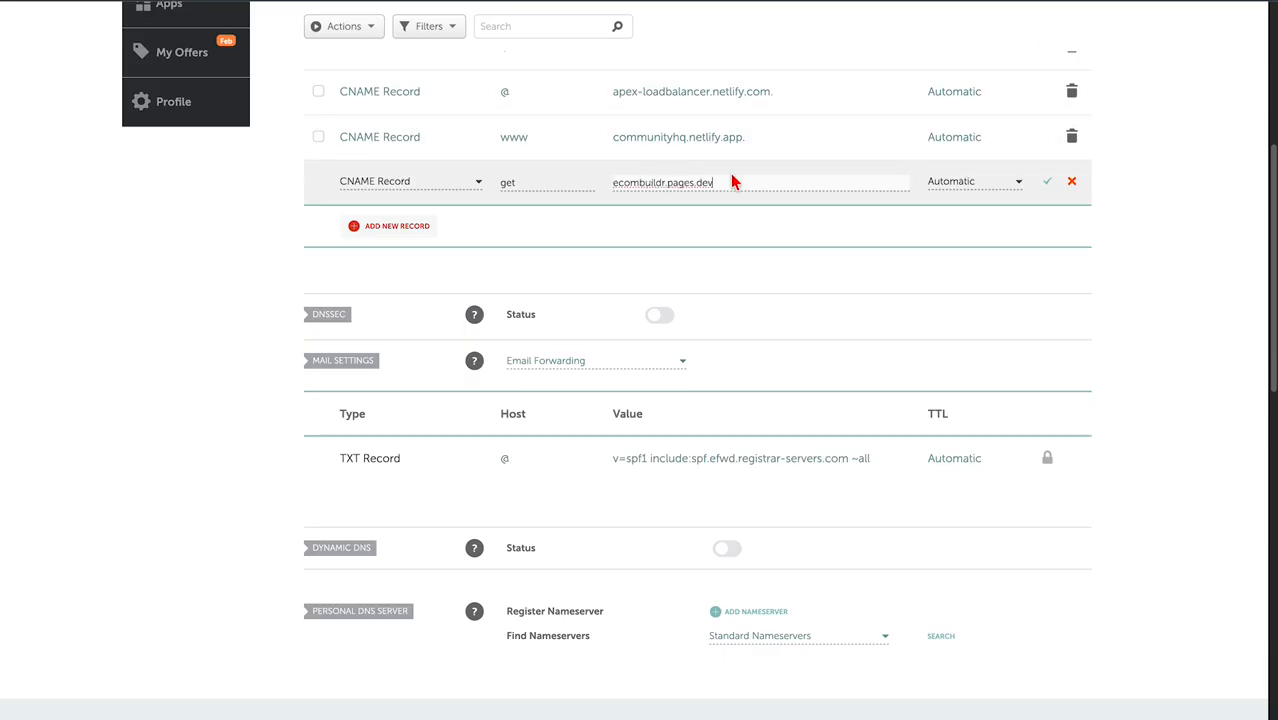
pyautogui.click(1047, 182)
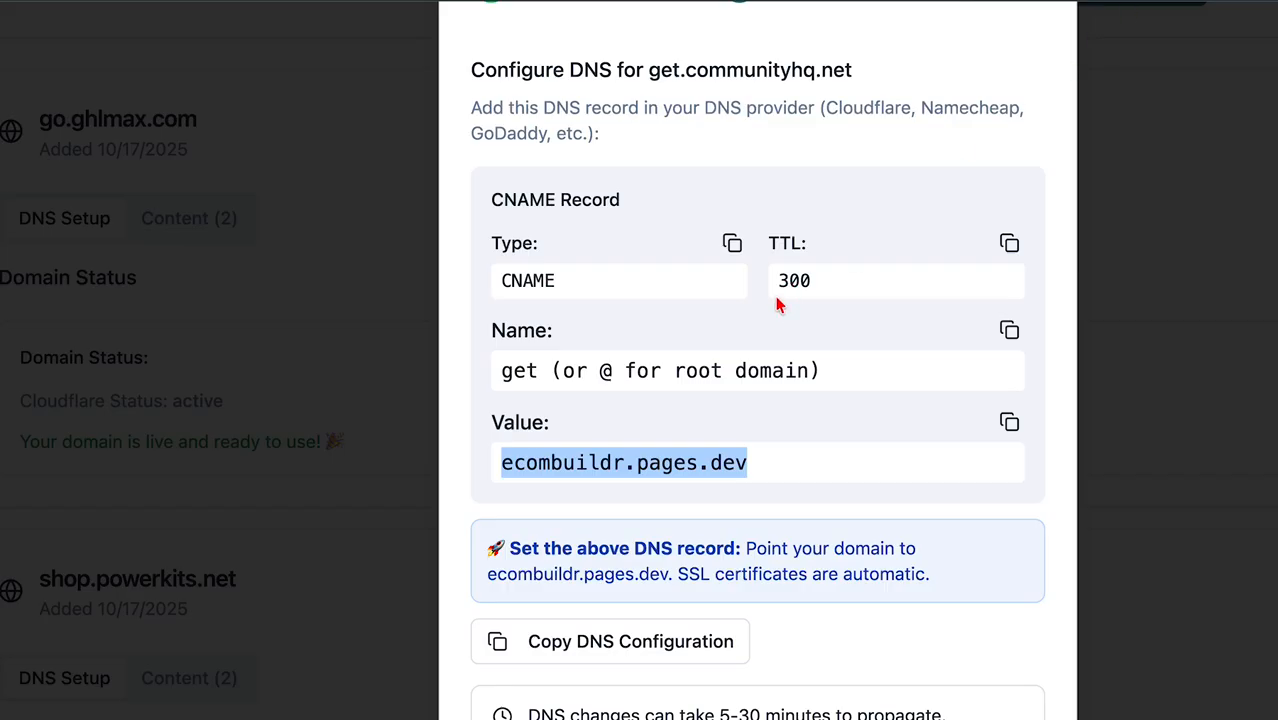
# Confirm DNS is configured and run Verify DNS, which reports DNS not ready yet (1/5).
pyautogui.scroll(-5, 778, 303)
pyautogui.click(721, 276)
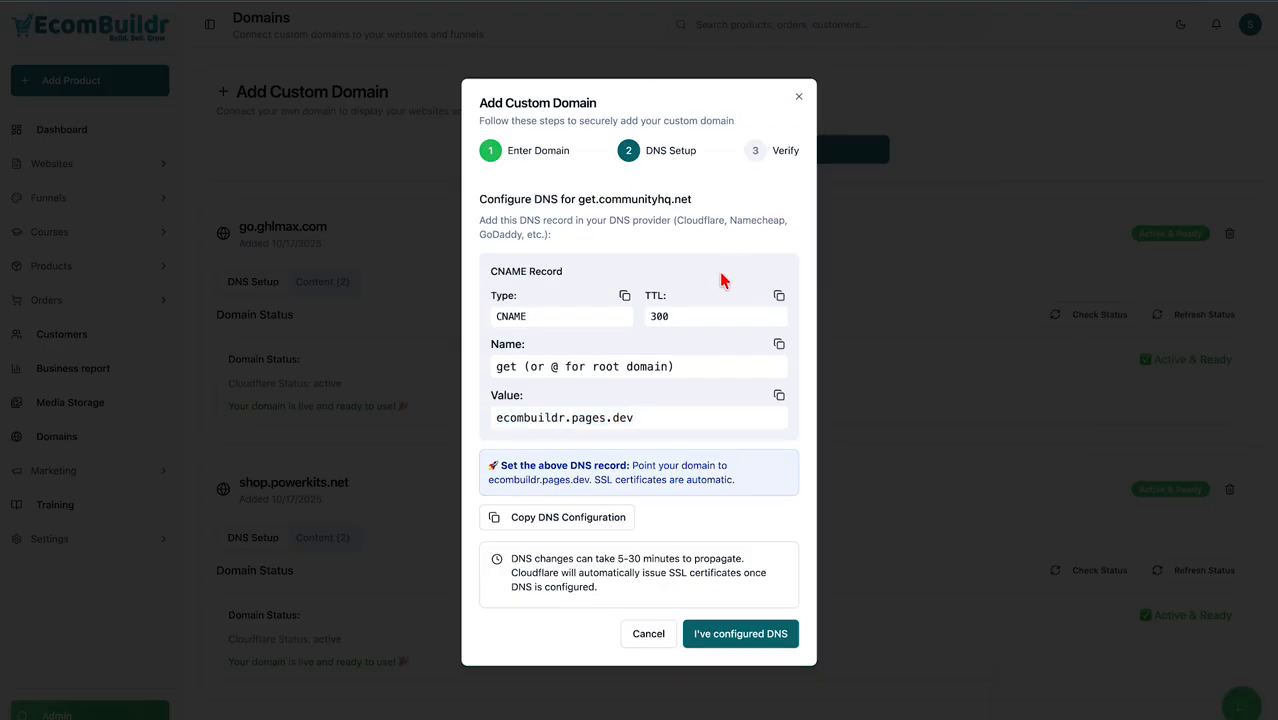
pyautogui.click(738, 638)
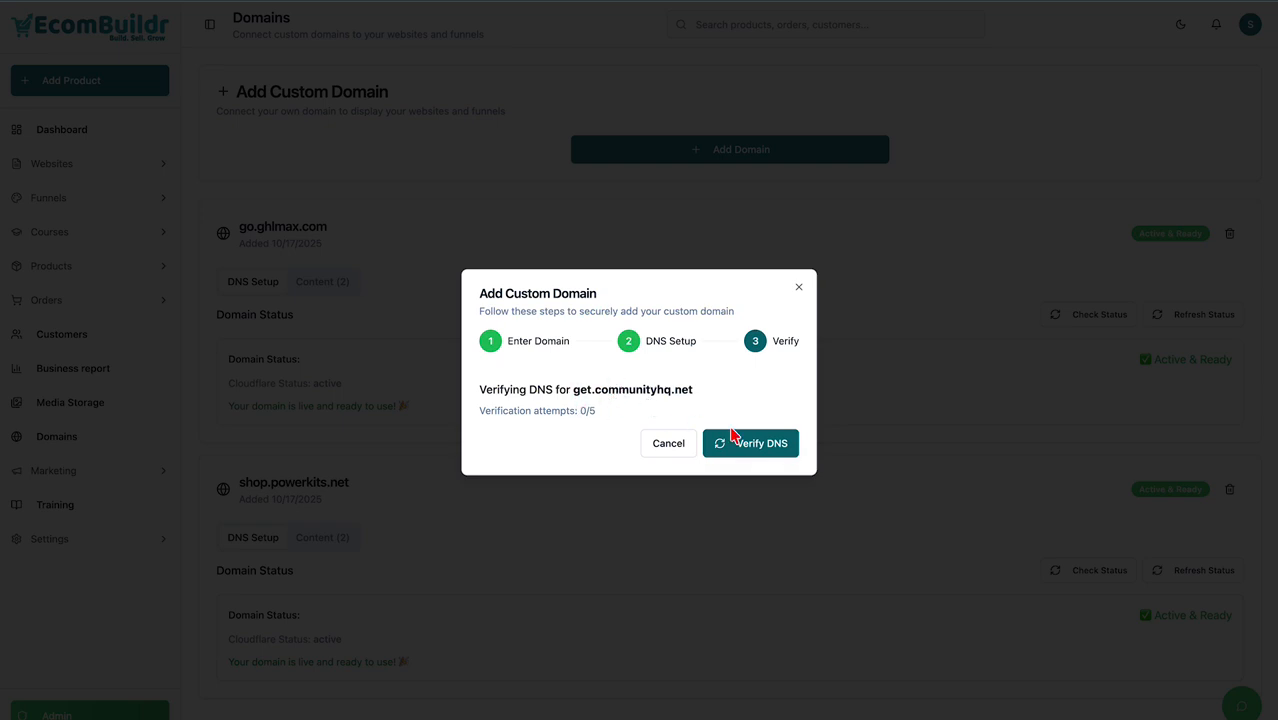
pyautogui.click(772, 453)
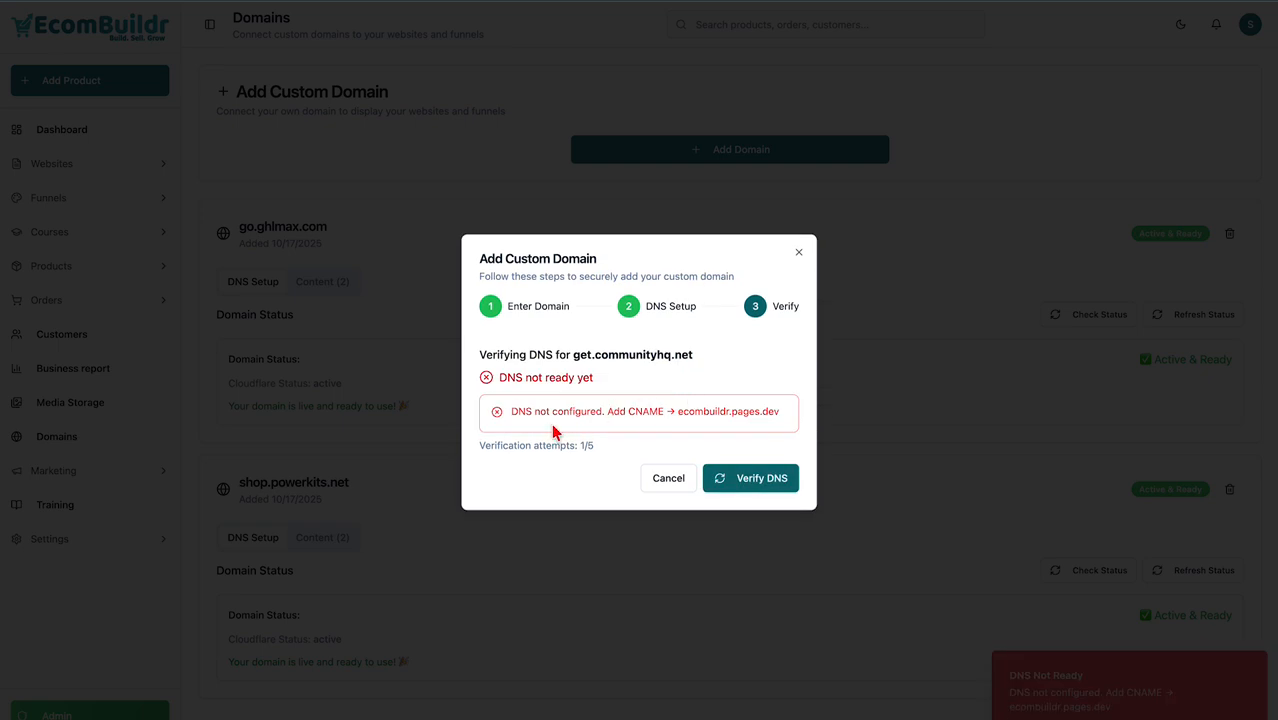
pyautogui.moveTo(511, 414); pyautogui.dragTo(727, 418)
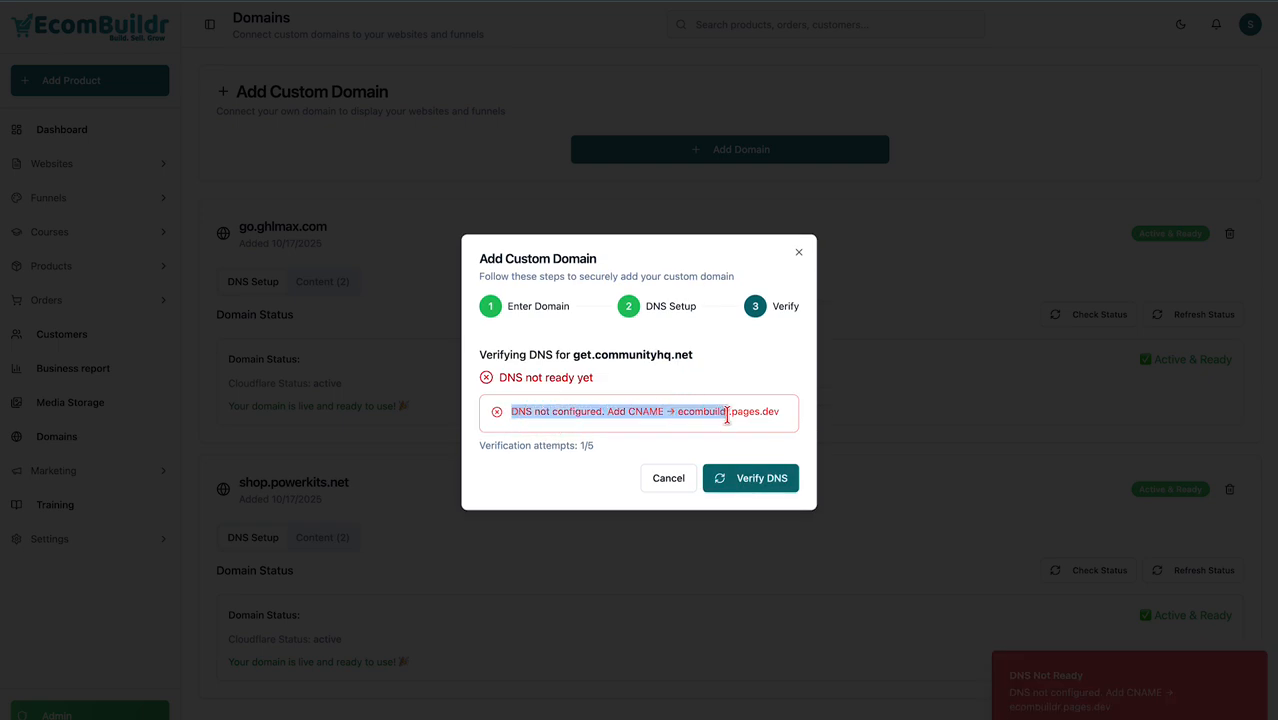
pyautogui.click(702, 387)
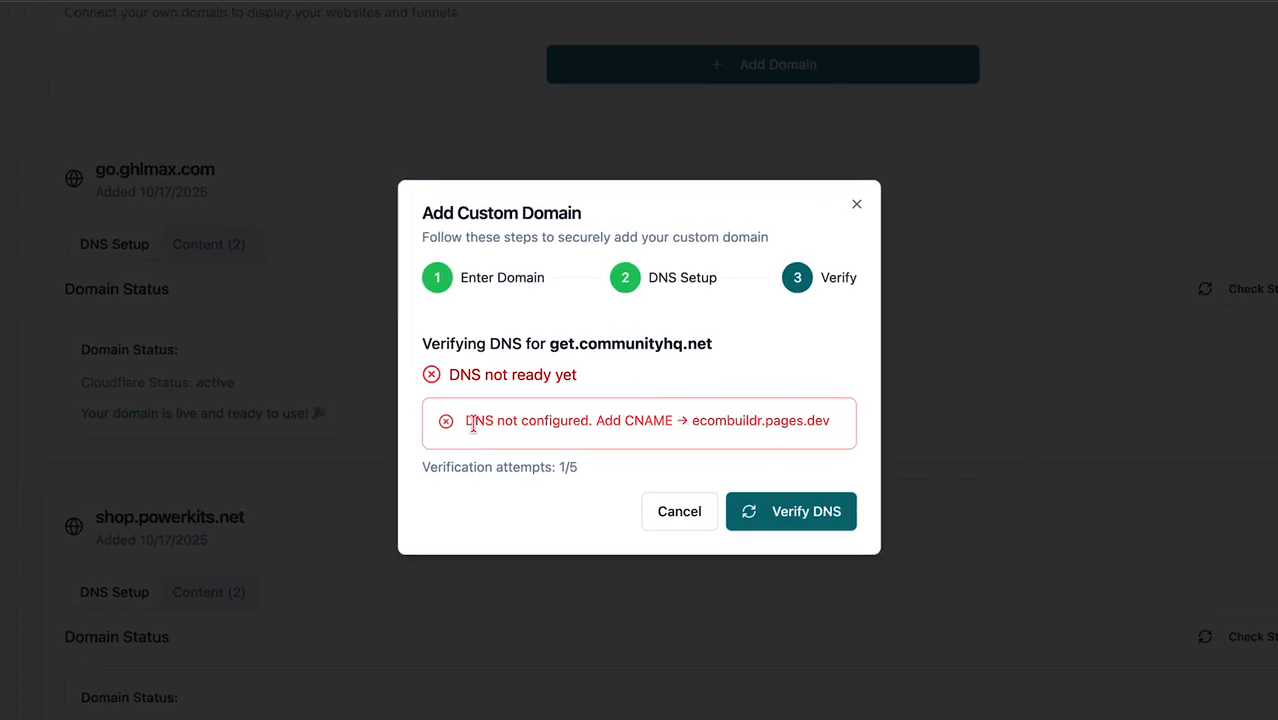
pyautogui.moveTo(465, 421); pyautogui.dragTo(829, 414)
pyautogui.click(727, 421)
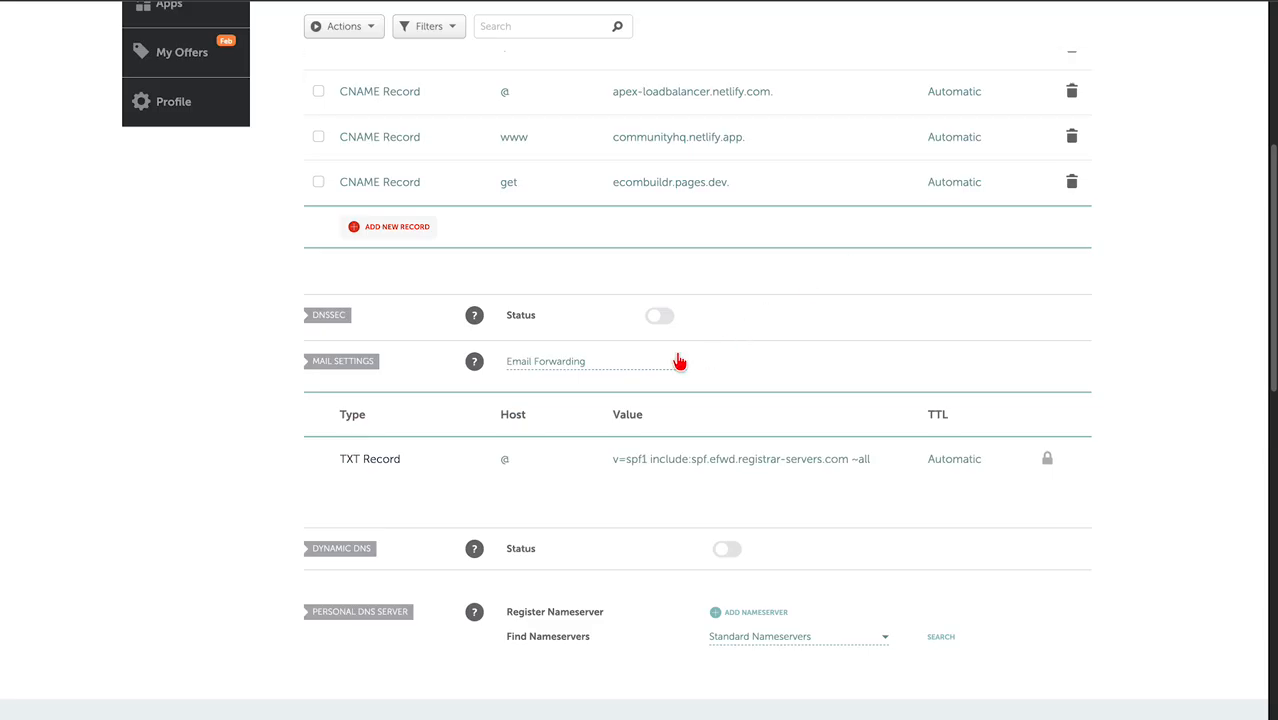
# Search the Namecheap page for ecombuildr.pages.dev to confirm the saved get record.
pyautogui.press('super+f')
pyautogui.press('super+v')
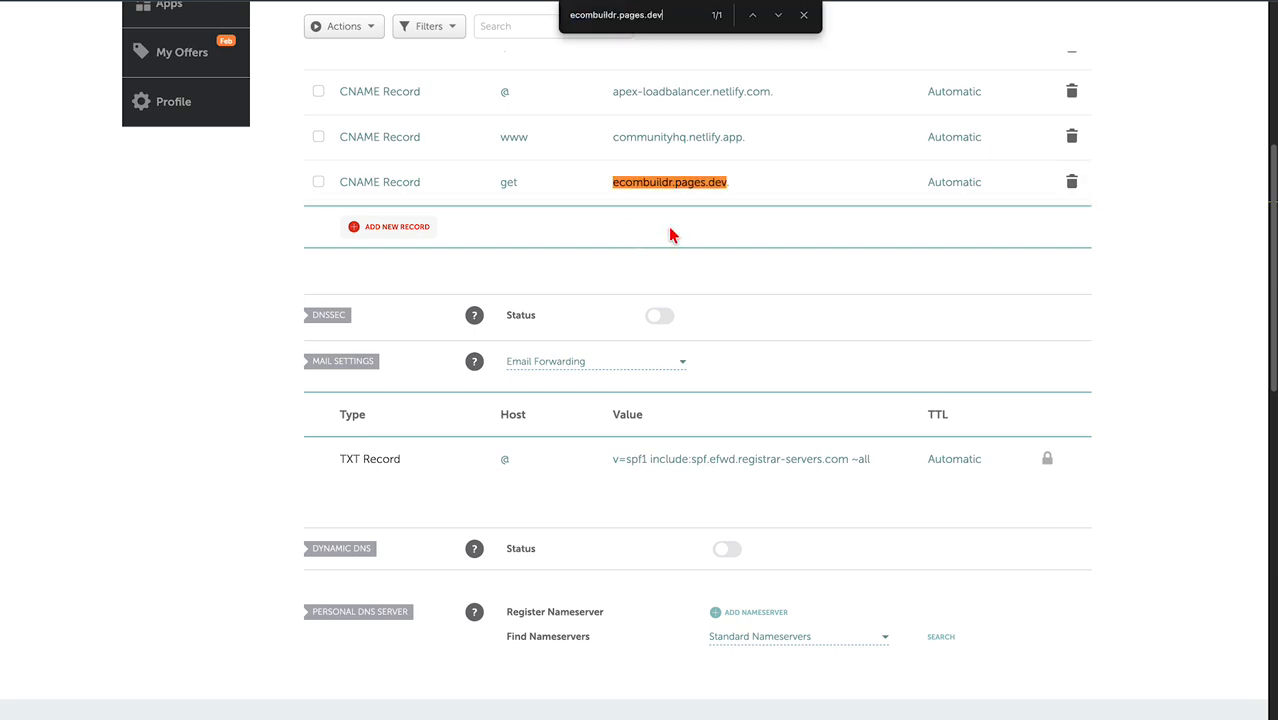
pyautogui.click(805, 14)
# Rerun Verify DNS for get.communityhq.net until it shows DNS Verified Successfully.
pyautogui.hotkey('ctrl', 'shift', 'Tab')
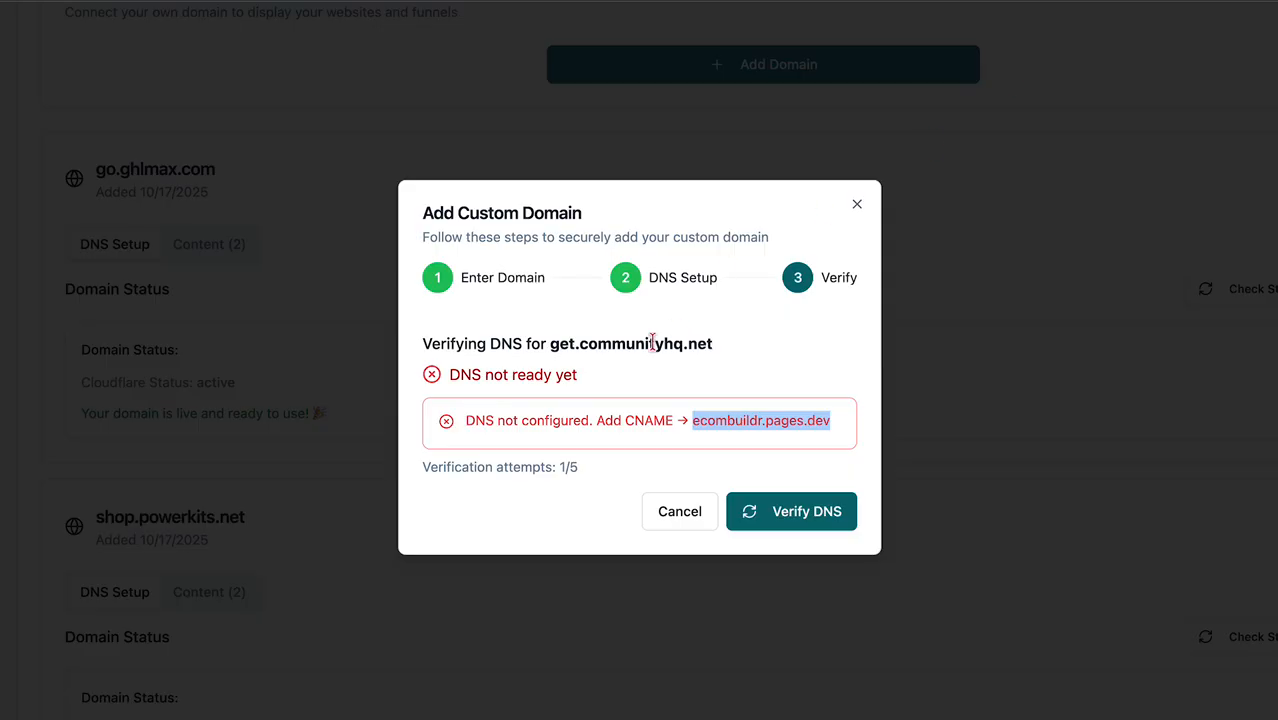
pyautogui.click(561, 407)
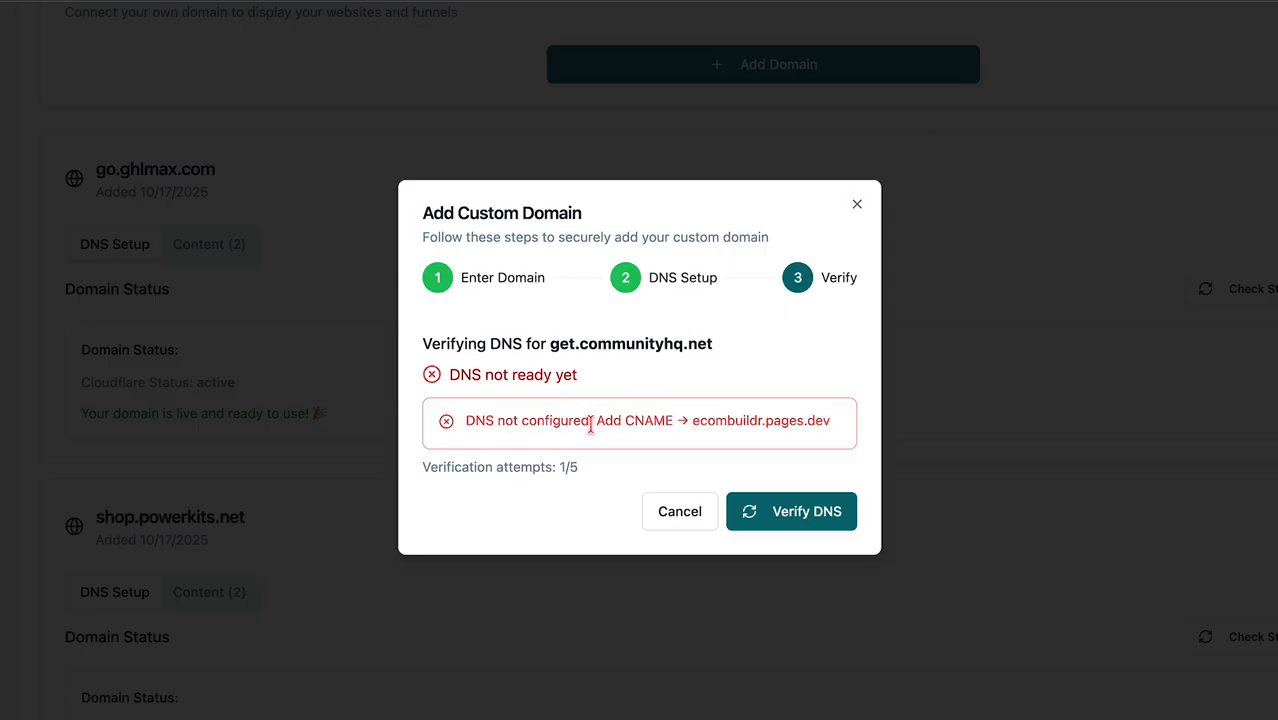
pyautogui.moveTo(442, 374); pyautogui.dragTo(653, 380)
pyautogui.click(670, 386)
pyautogui.click(812, 514)
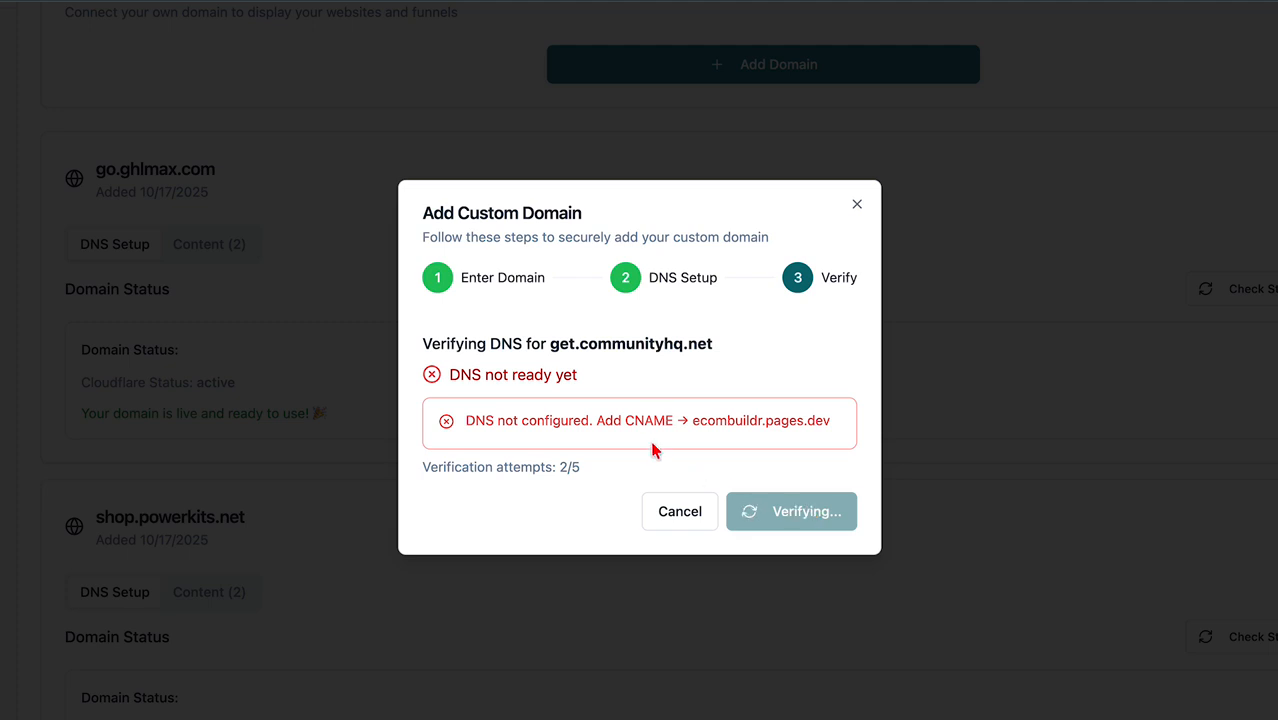
pyautogui.moveTo(516, 419); pyautogui.dragTo(759, 428)
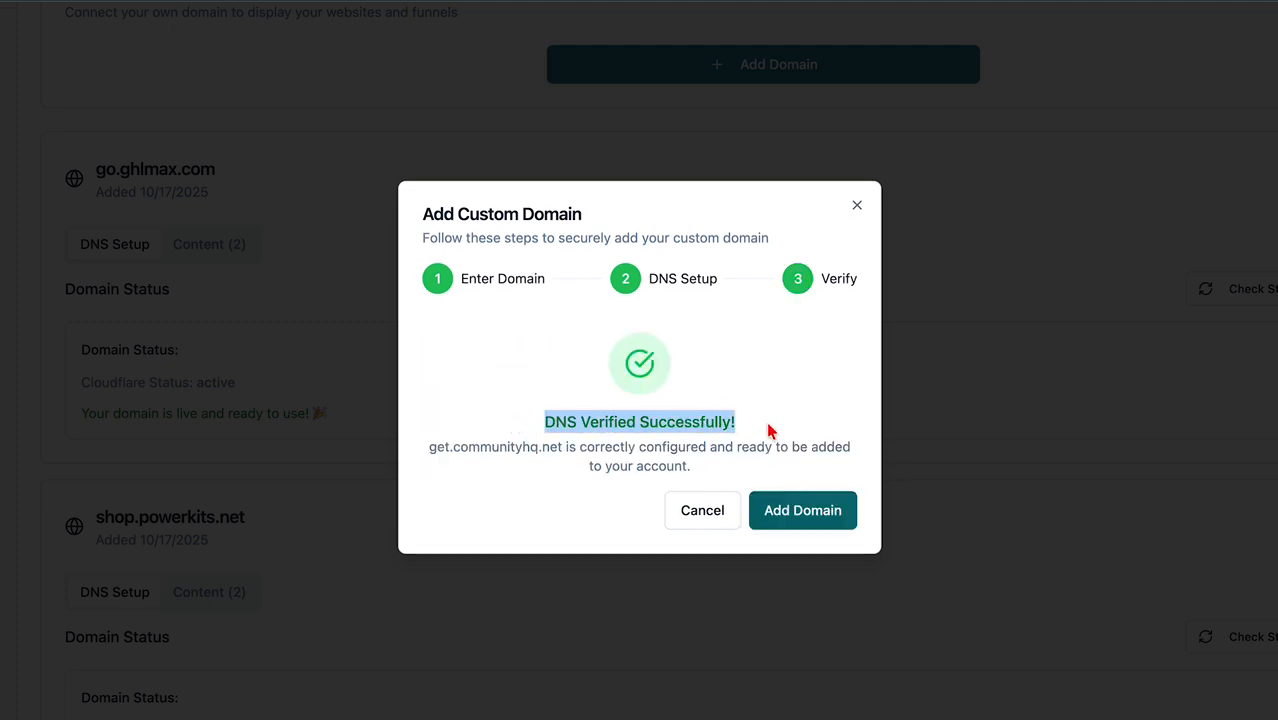
pyautogui.click(579, 427)
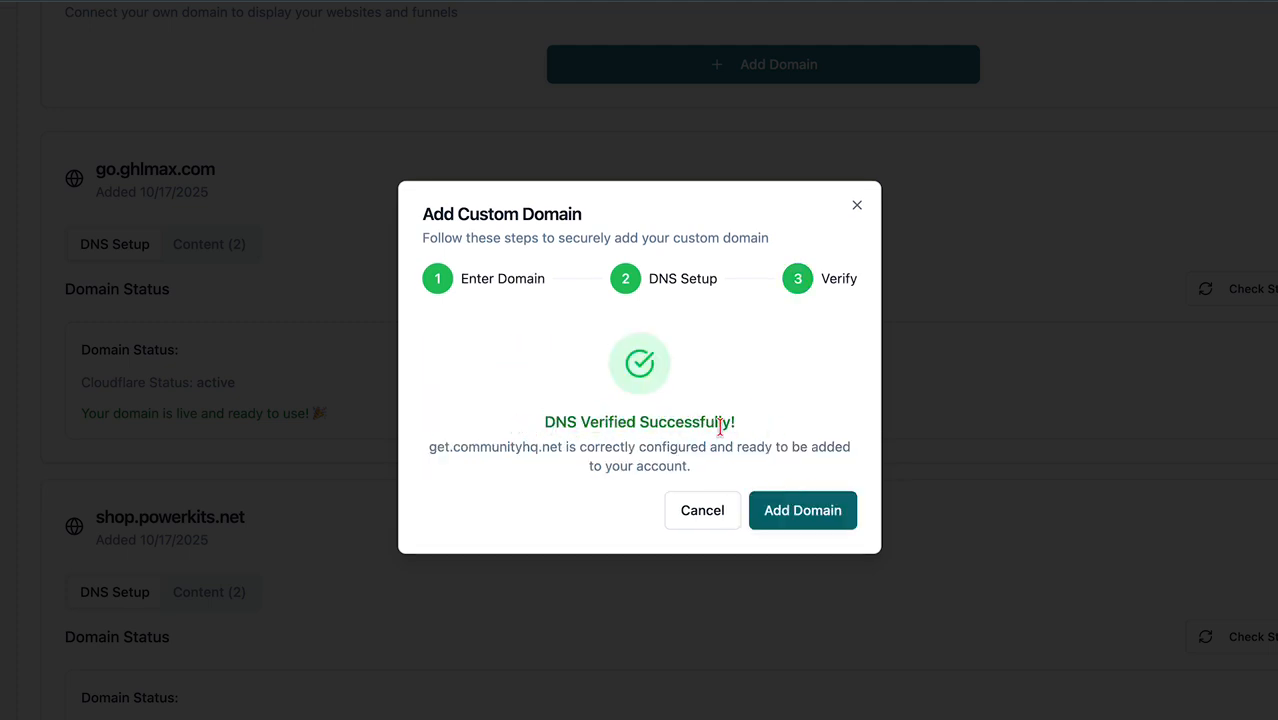
# Add get.communityhq.net to the account and refresh its status, now DNS Configured.
pyautogui.click(787, 512)
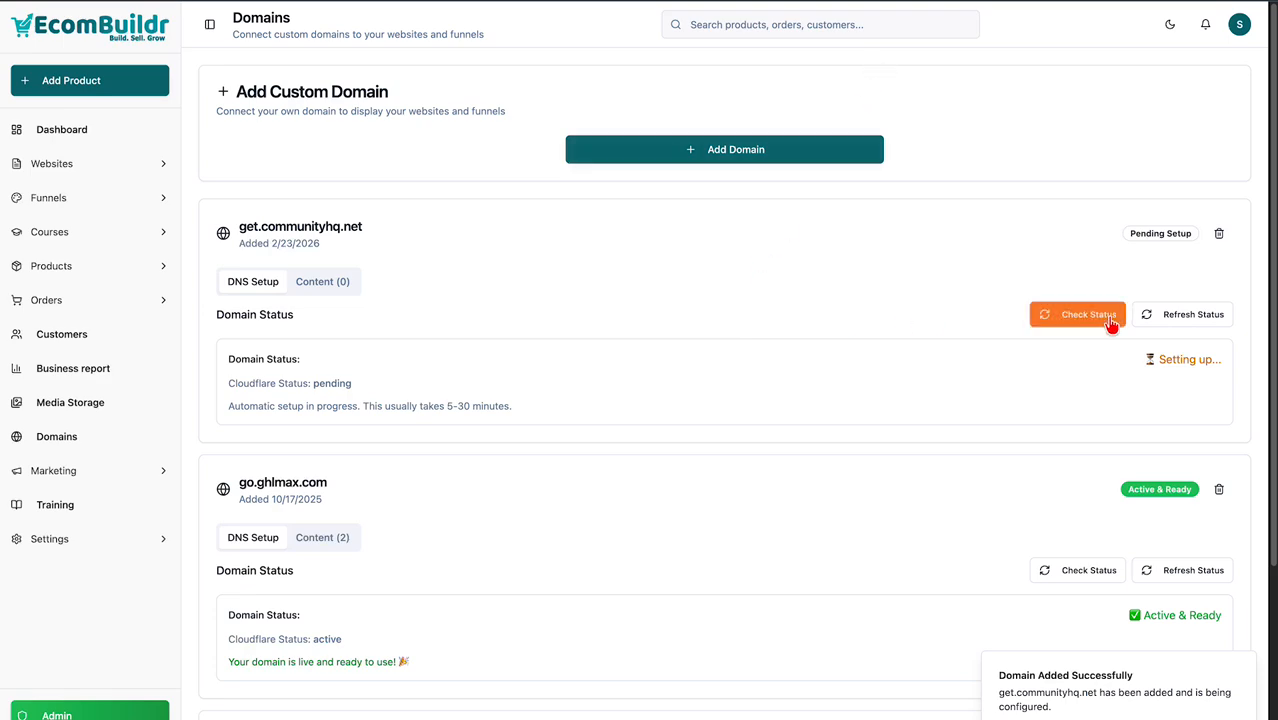
pyautogui.moveTo(203, 238); pyautogui.dragTo(436, 243)
pyautogui.click(730, 268)
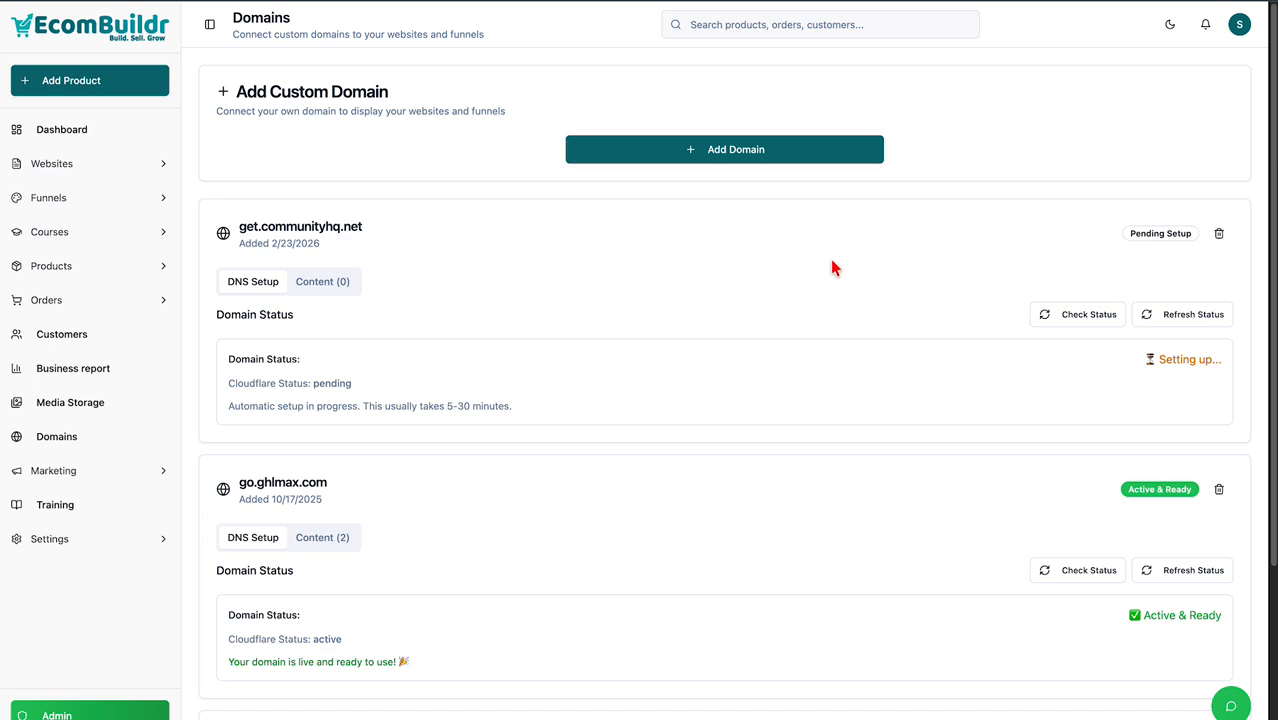
pyautogui.click(1175, 325)
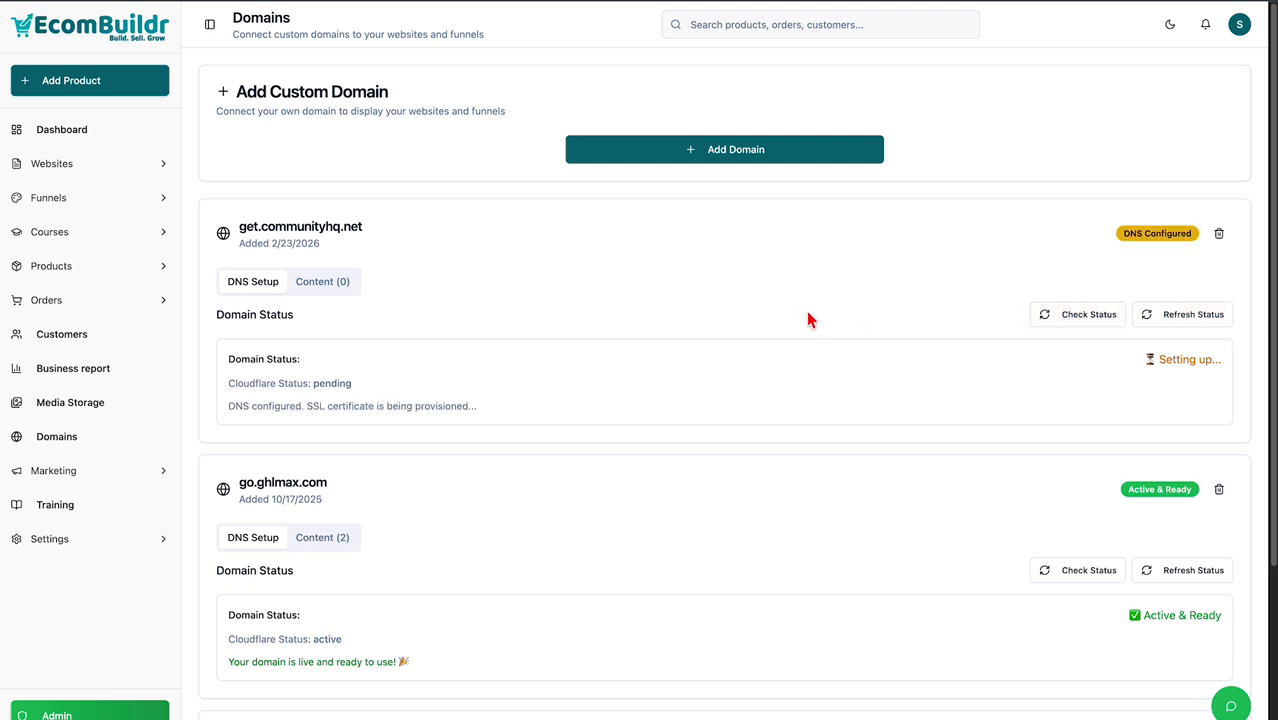
# Check get.communityhq.net's status, comparing it with go.ghlmax.com's Active & Ready badge.
pyautogui.click(1098, 326)
pyautogui.scroll(-3, 1100, 326)
pyautogui.scroll(3, 1133, 419)
pyautogui.scroll(-1, 1170, 400)
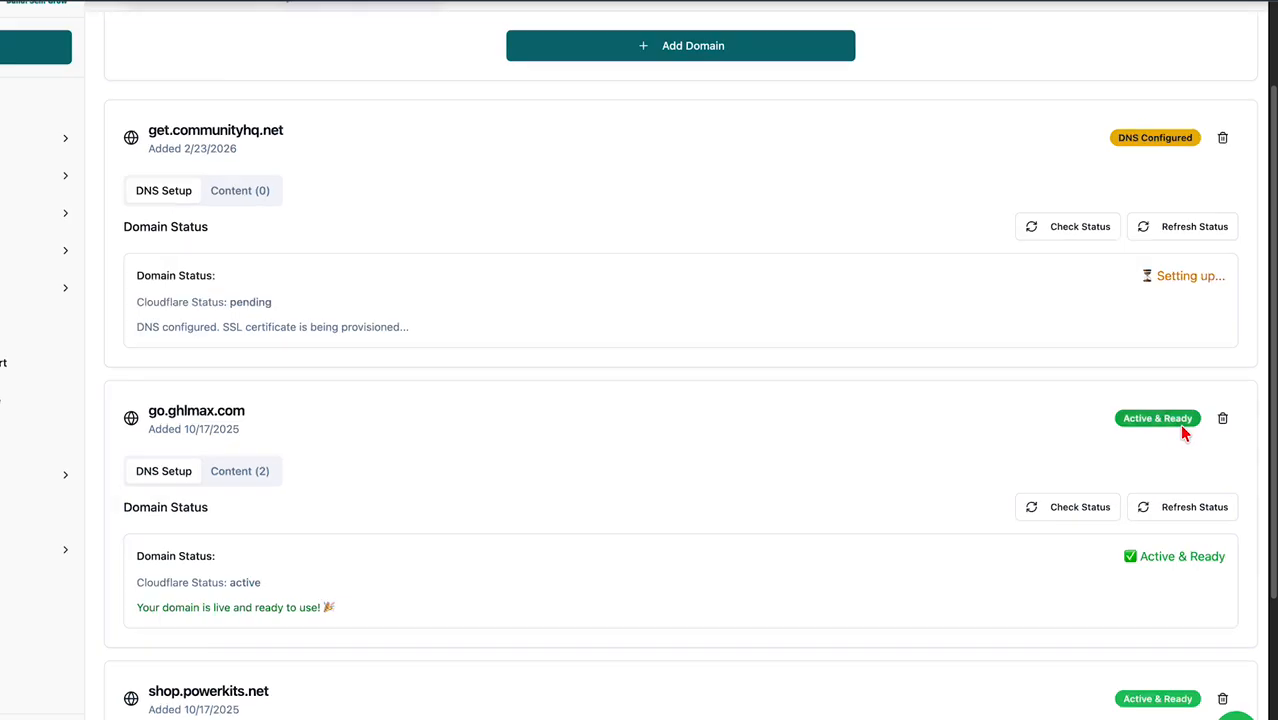
pyautogui.moveTo(1097, 415); pyautogui.dragTo(1172, 415)
pyautogui.click(1080, 424)
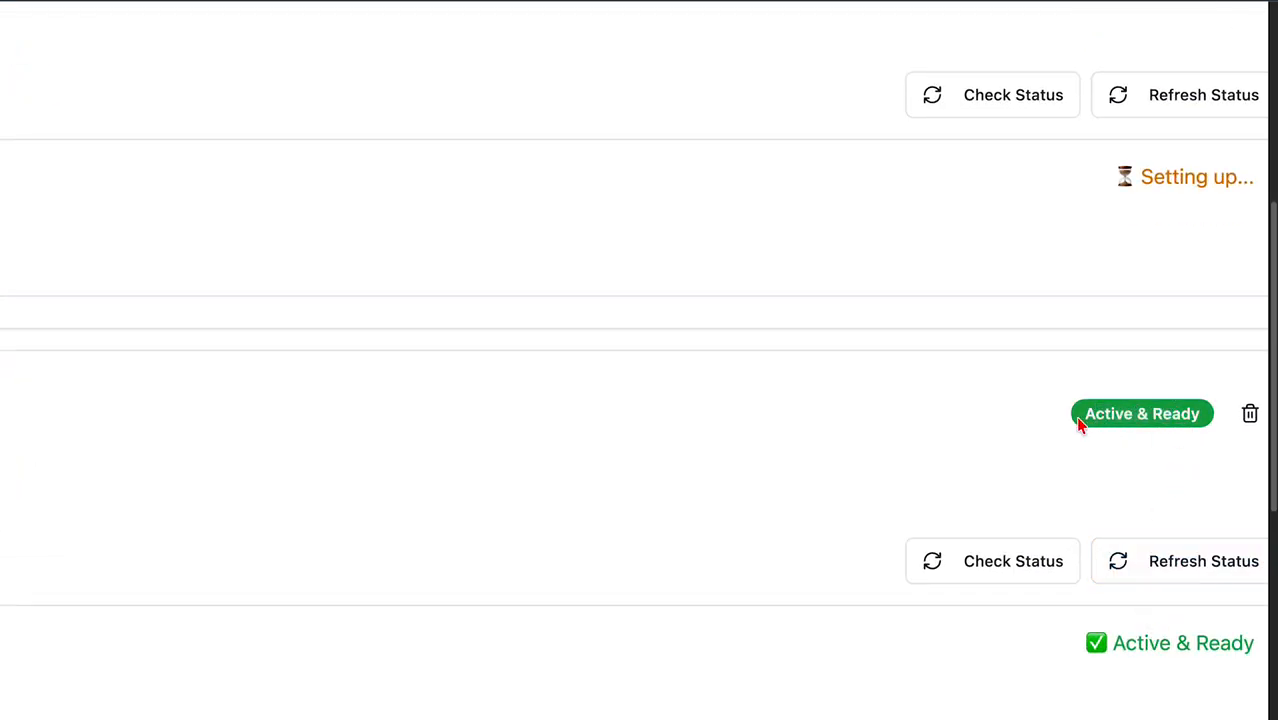
# Wait for get.communityhq.net to change from Setting up... to Active & Ready.
pyautogui.scroll(3, 1144, 357)
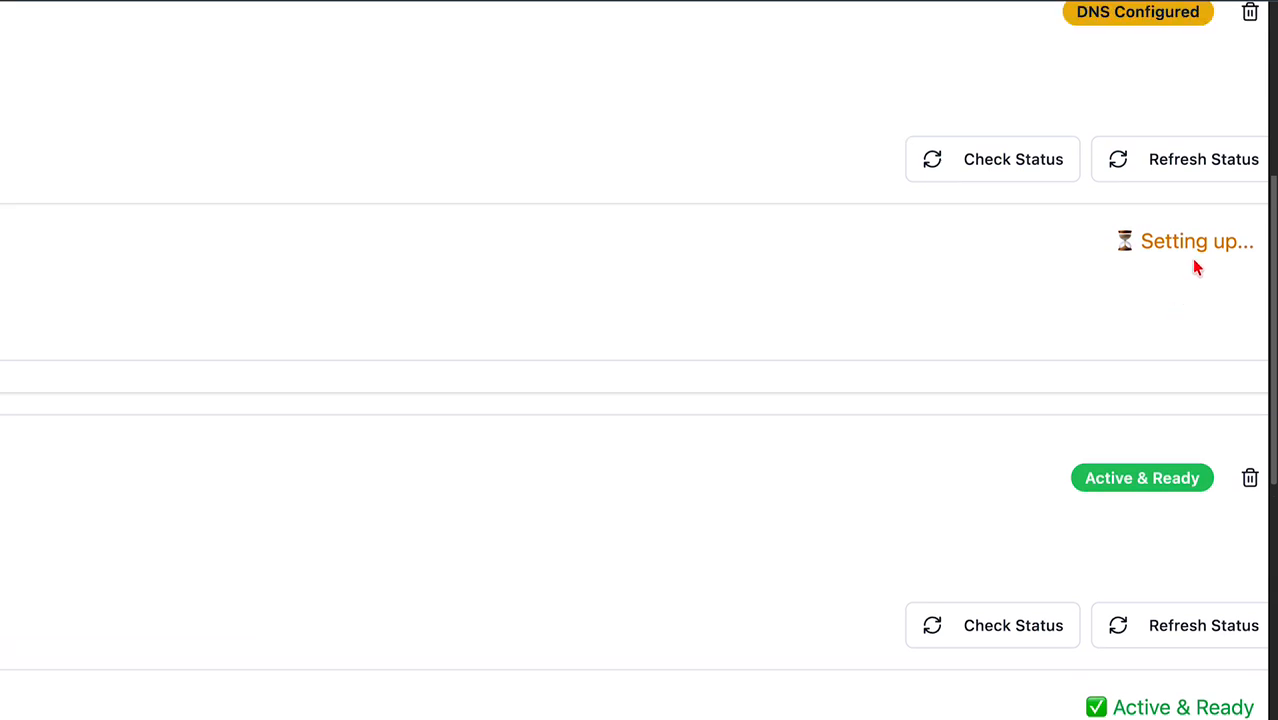
pyautogui.moveTo(1146, 240); pyautogui.dragTo(1252, 241)
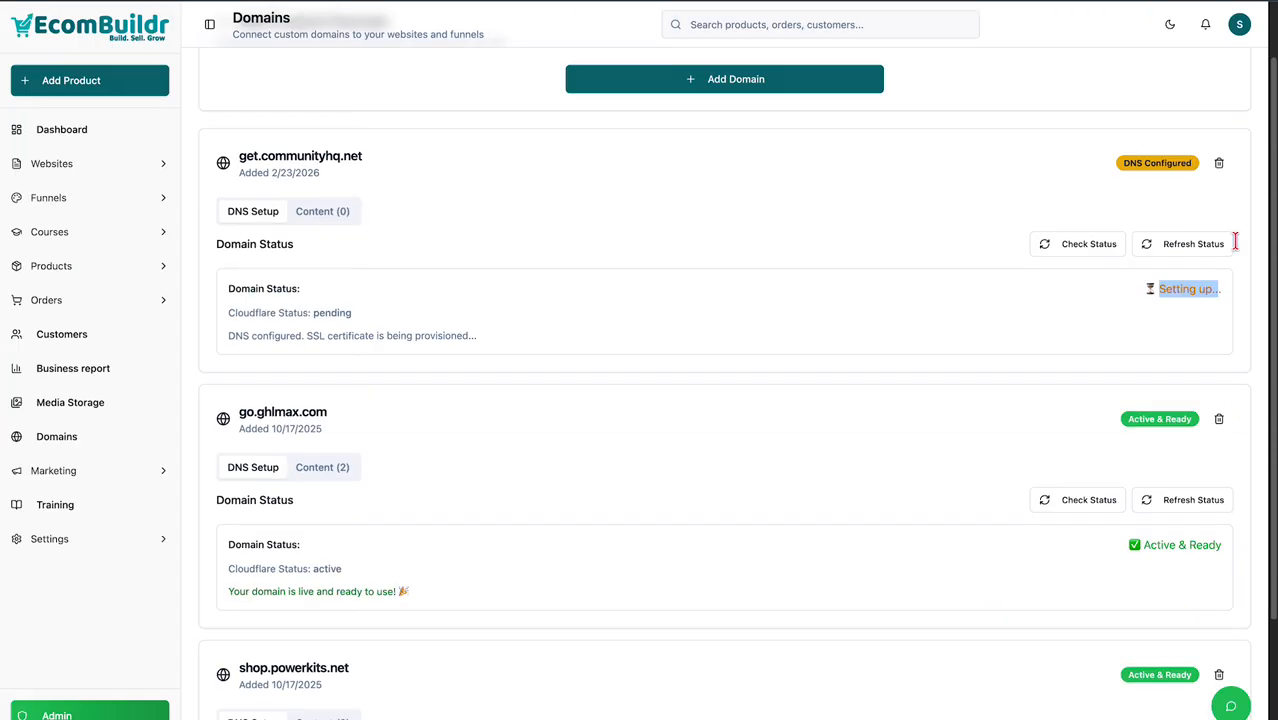
pyautogui.click(1201, 292)
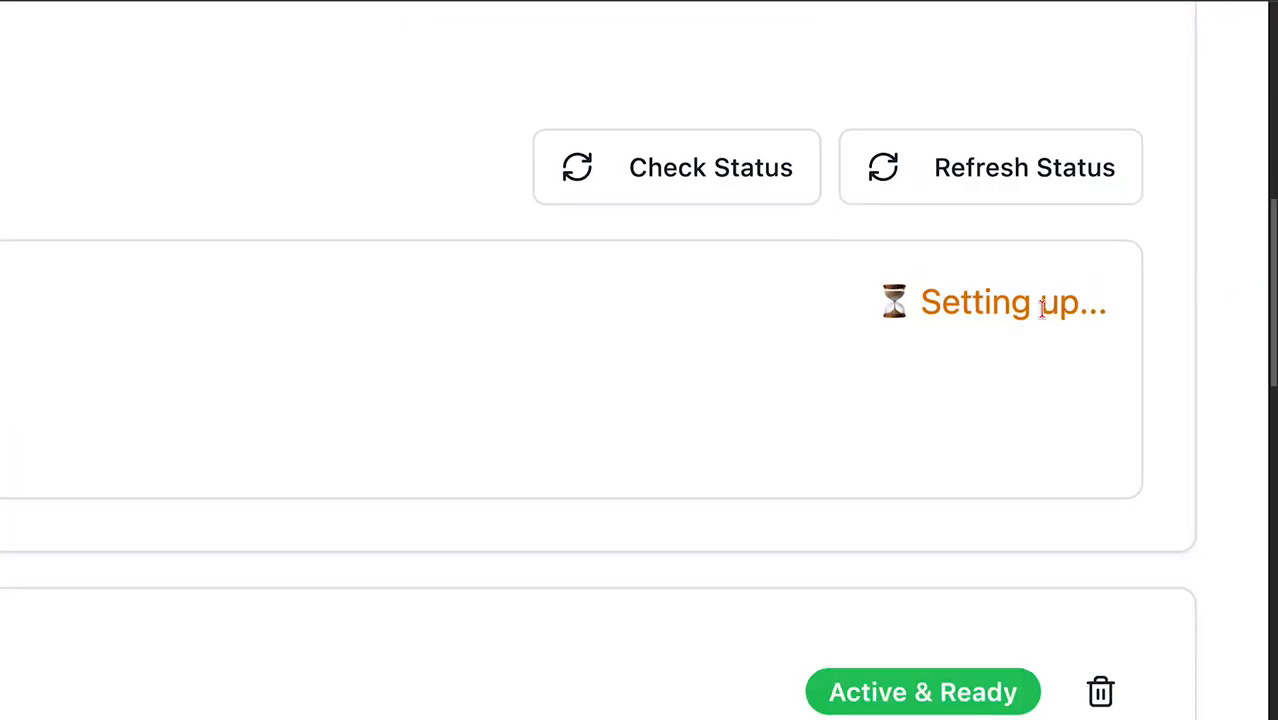
pyautogui.moveTo(939, 304); pyautogui.dragTo(1110, 305)
pyautogui.click(1110, 305)
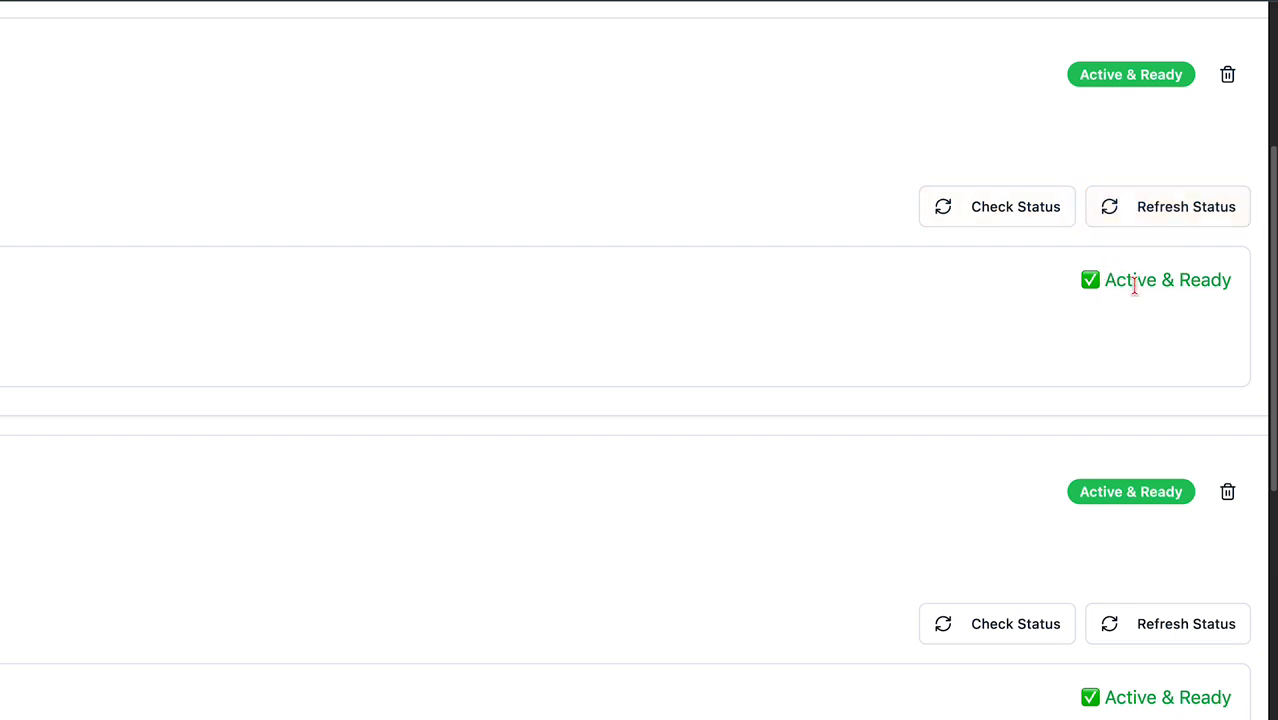
pyautogui.moveTo(1104, 282); pyautogui.dragTo(1227, 280)
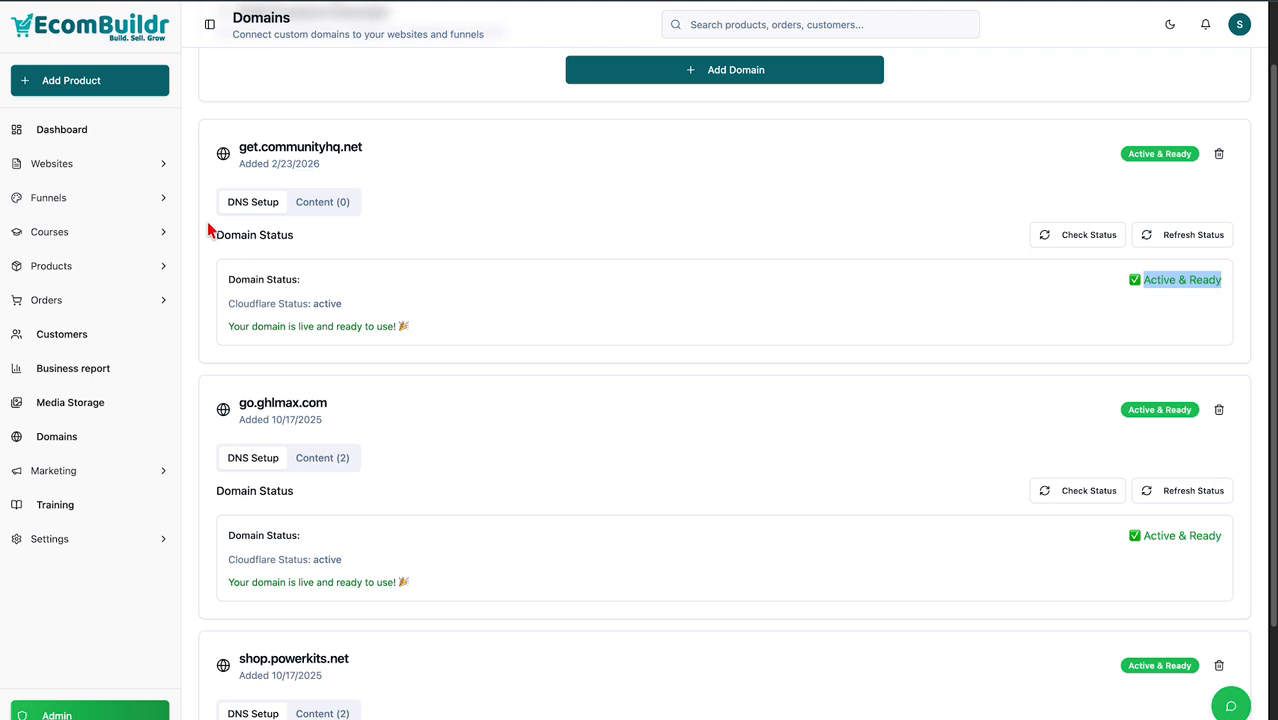
pyautogui.click(99, 168)
# Set demo 2's Custom Domain to get.communityhq.net under Domain & Branding and save.
pyautogui.click(86, 196)
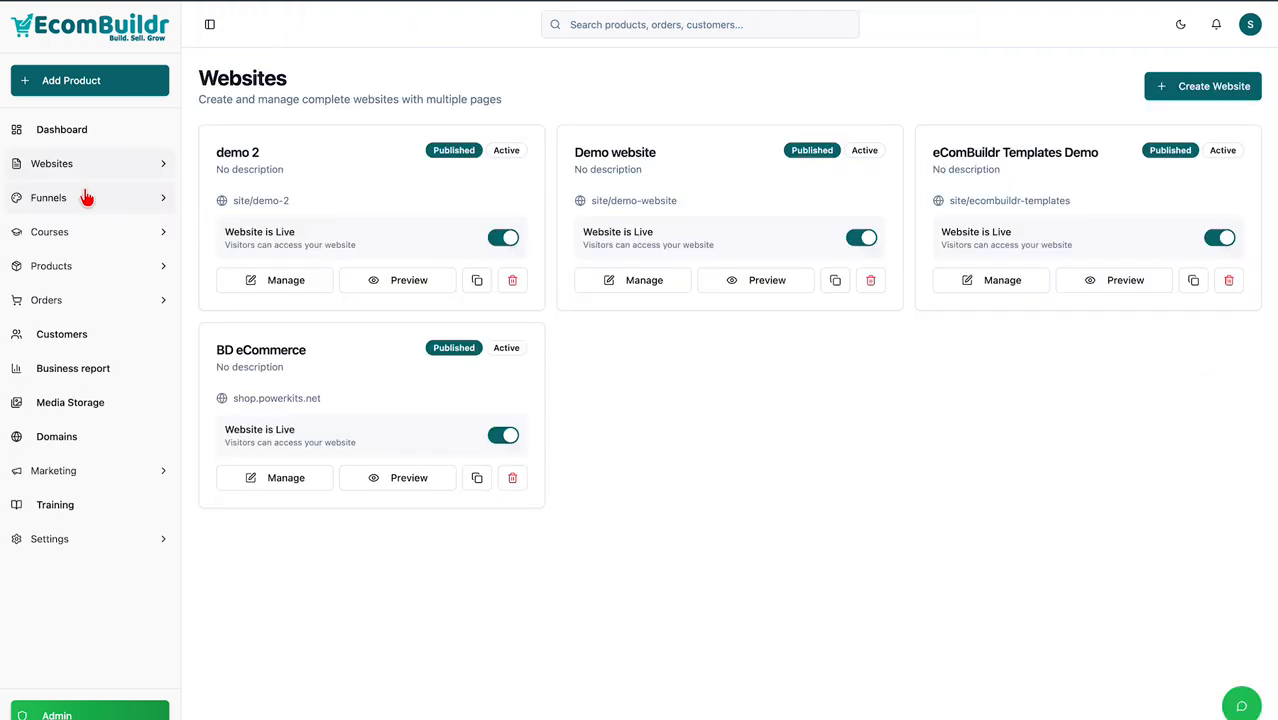
pyautogui.click(275, 283)
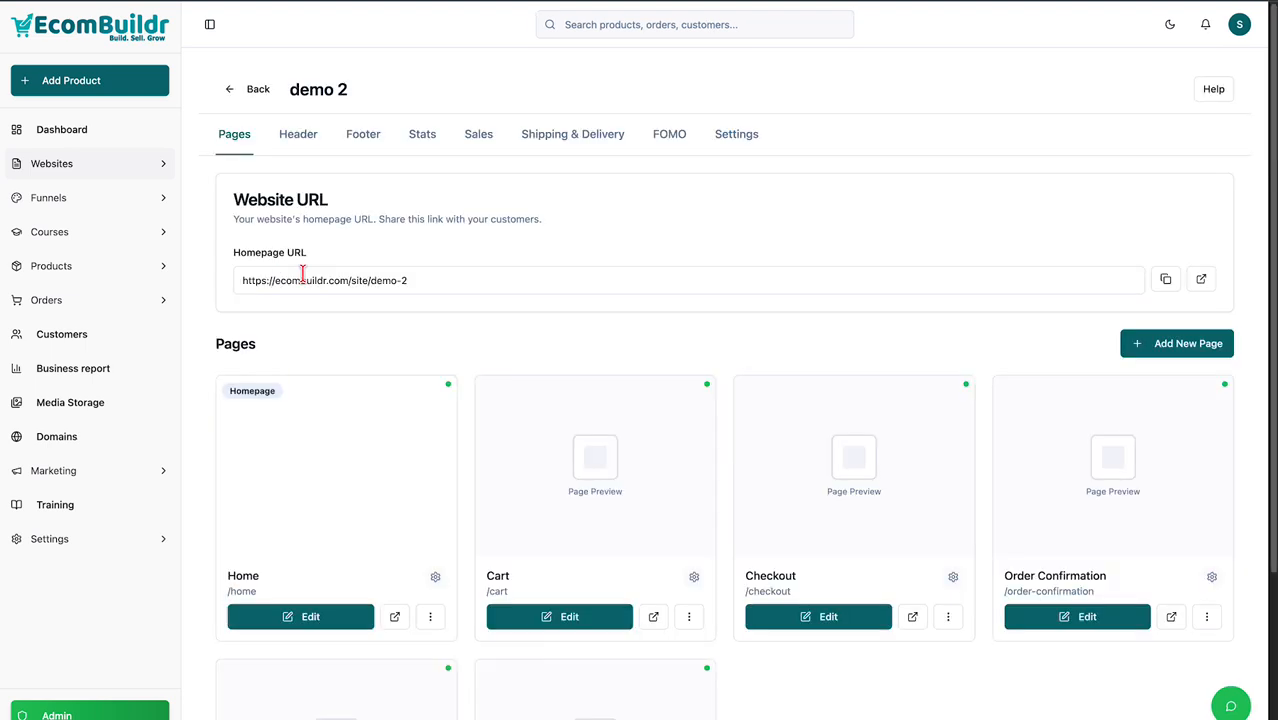
pyautogui.click(744, 142)
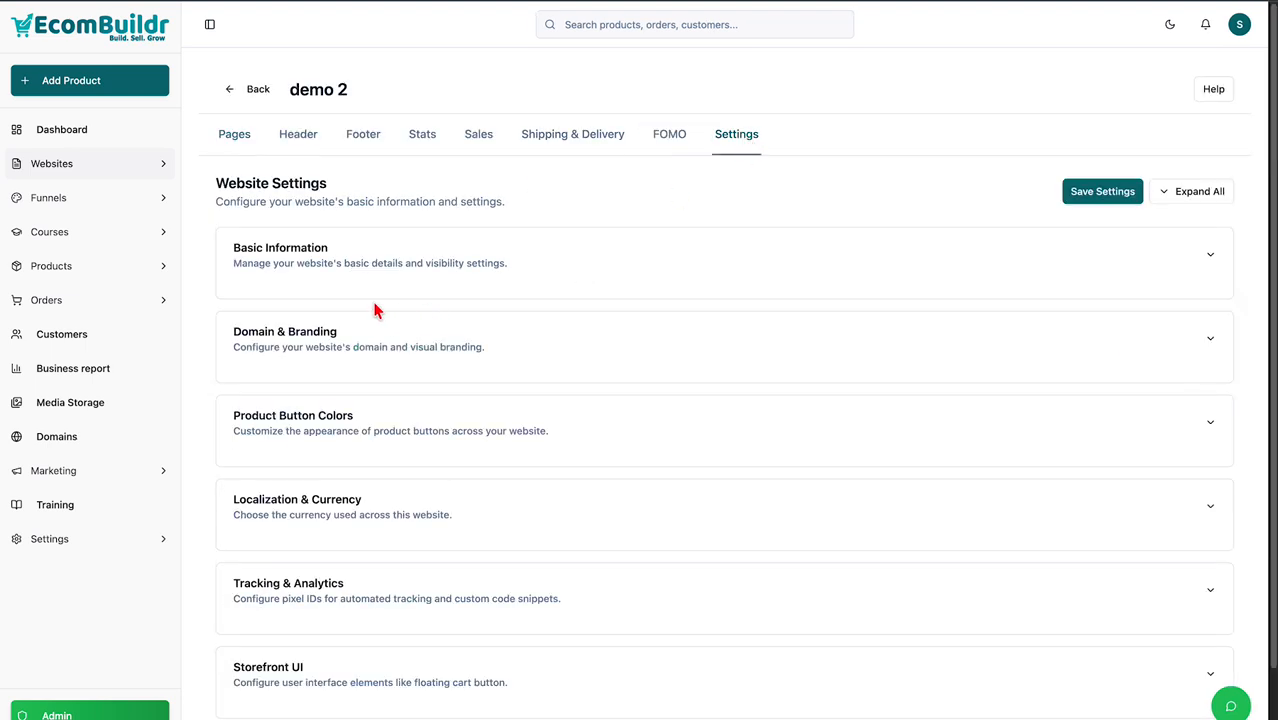
pyautogui.click(337, 346)
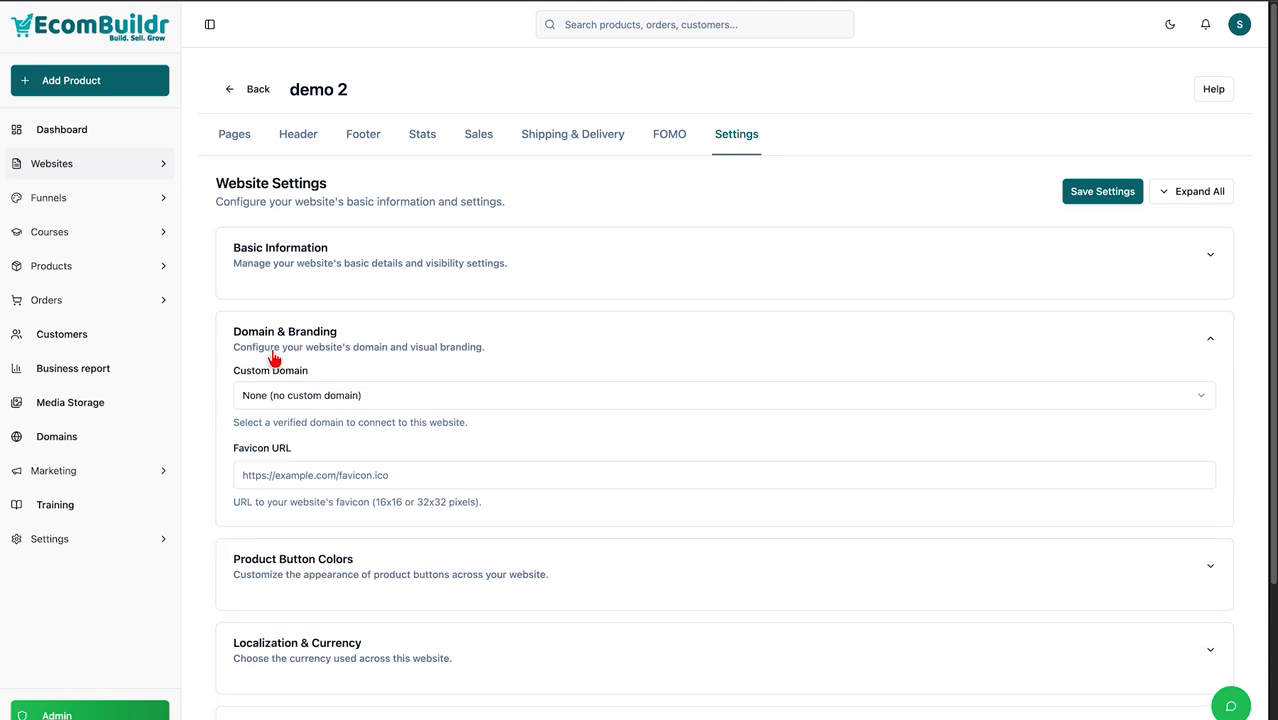
pyautogui.click(336, 398)
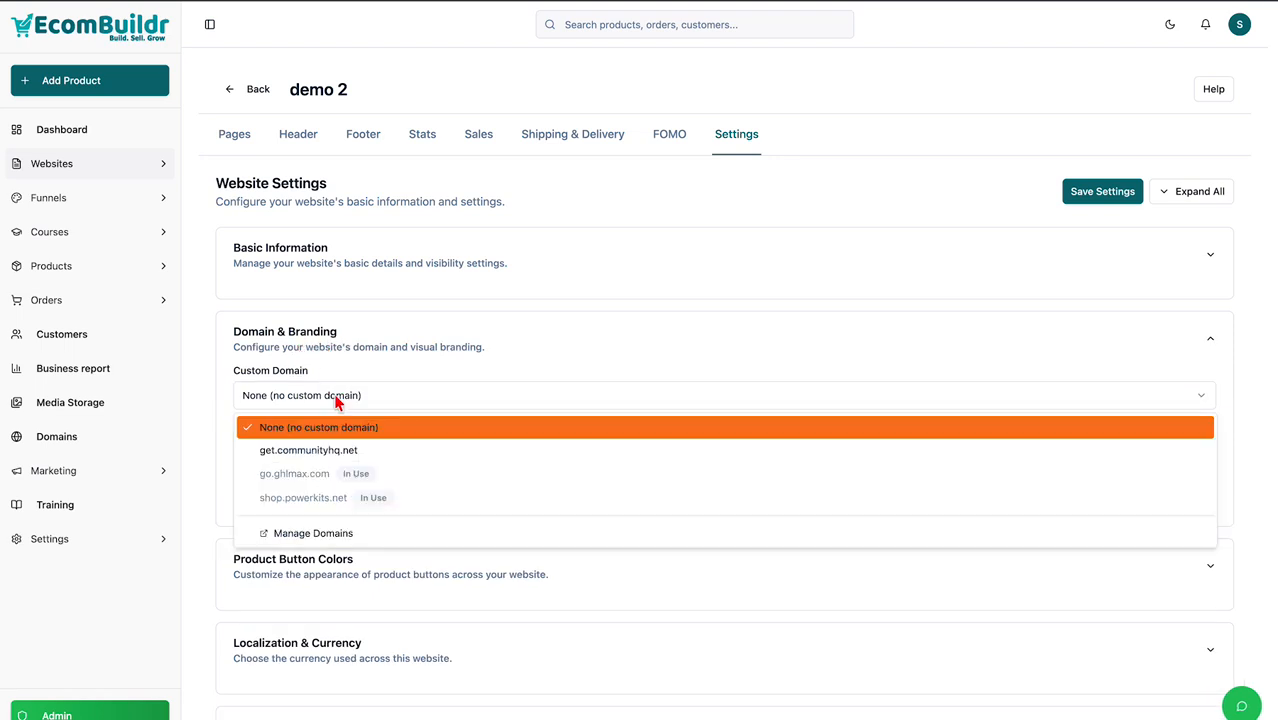
pyautogui.click(315, 452)
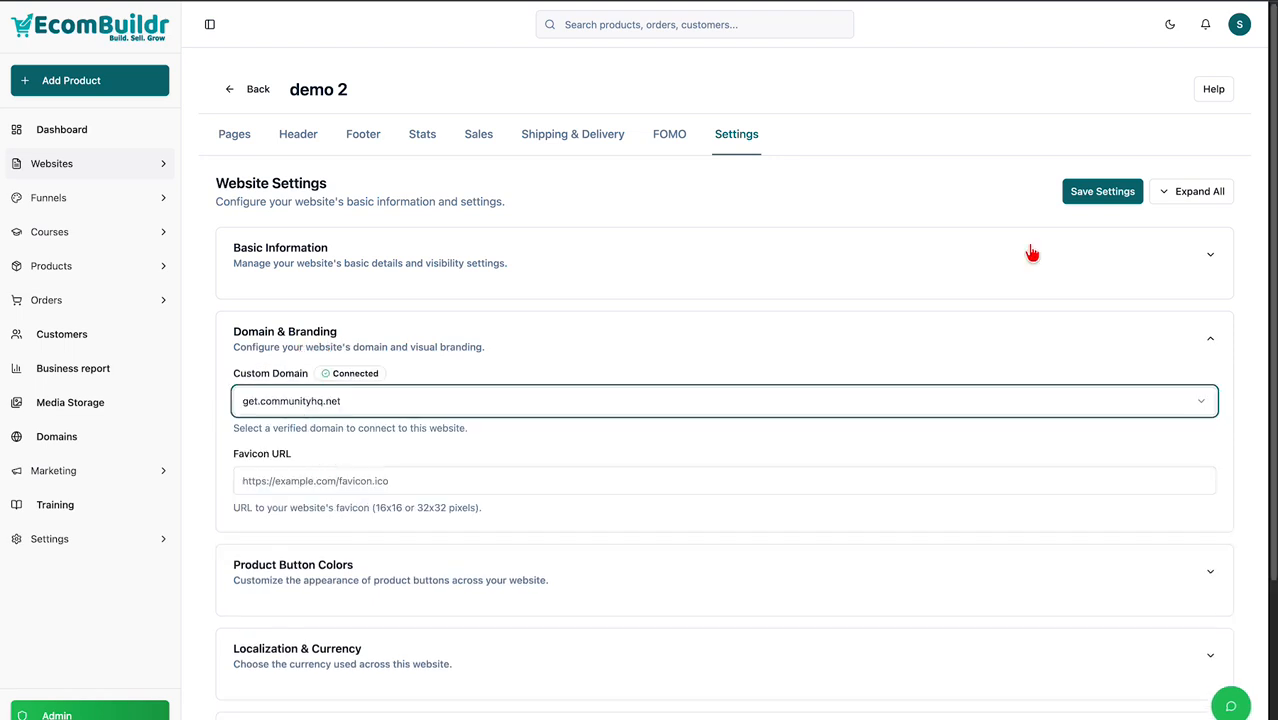
pyautogui.click(1100, 195)
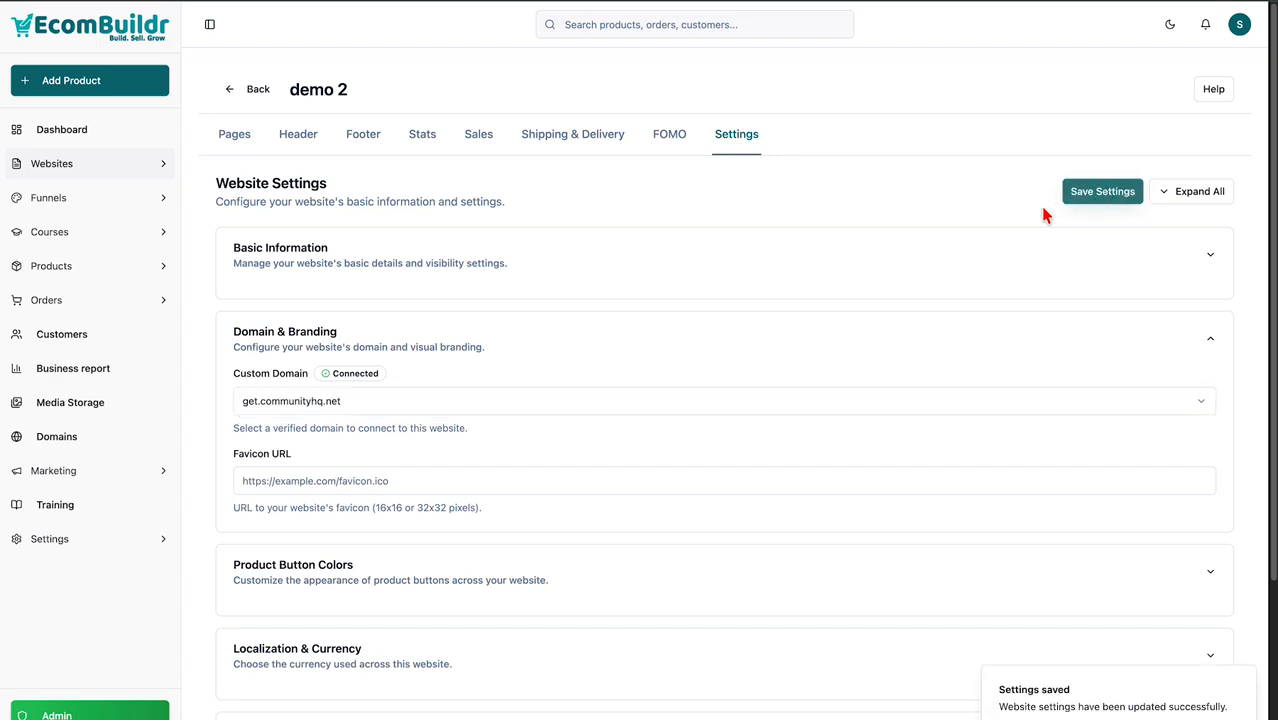
pyautogui.click(236, 137)
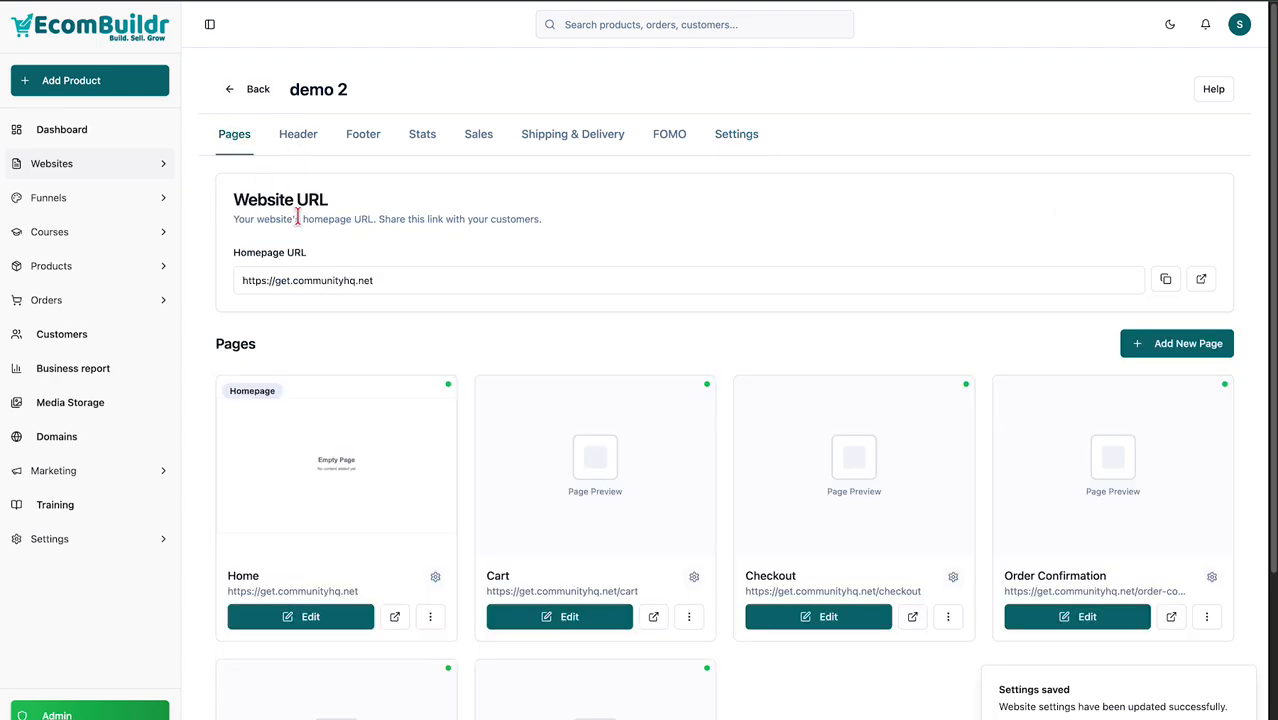
pyautogui.scroll(-1, 385, 330)
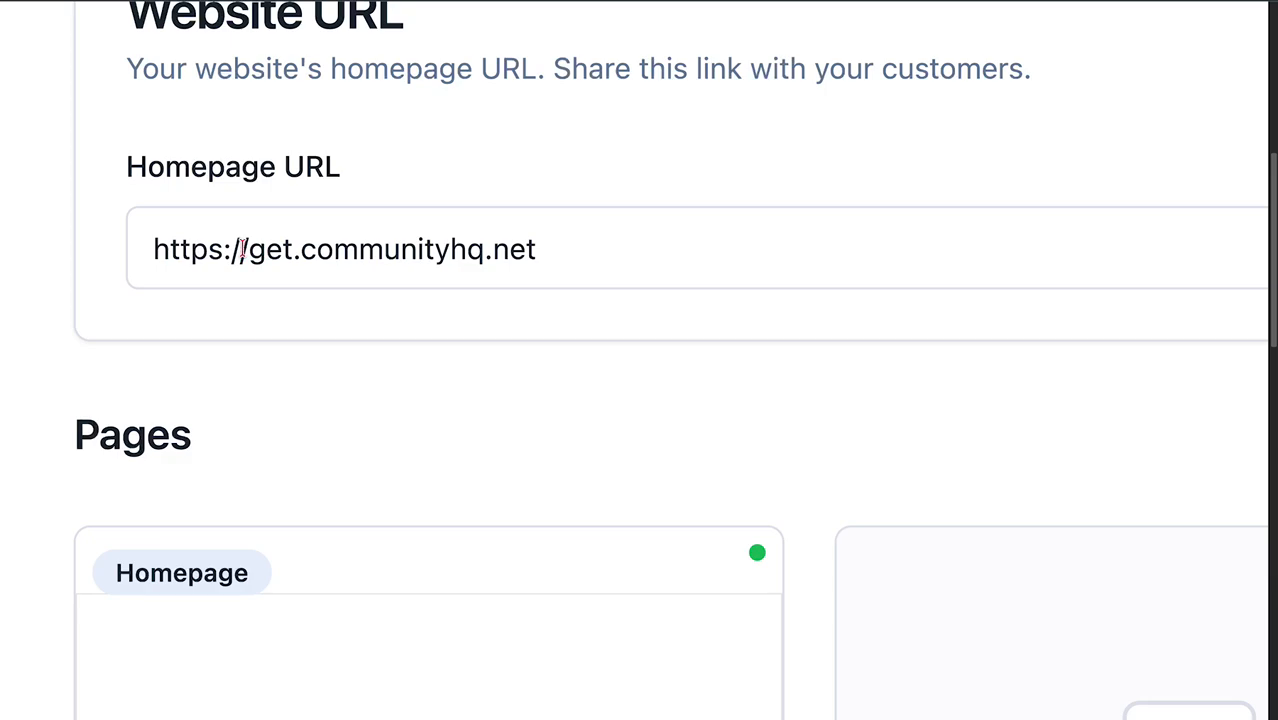
pyautogui.moveTo(153, 253); pyautogui.dragTo(568, 243)
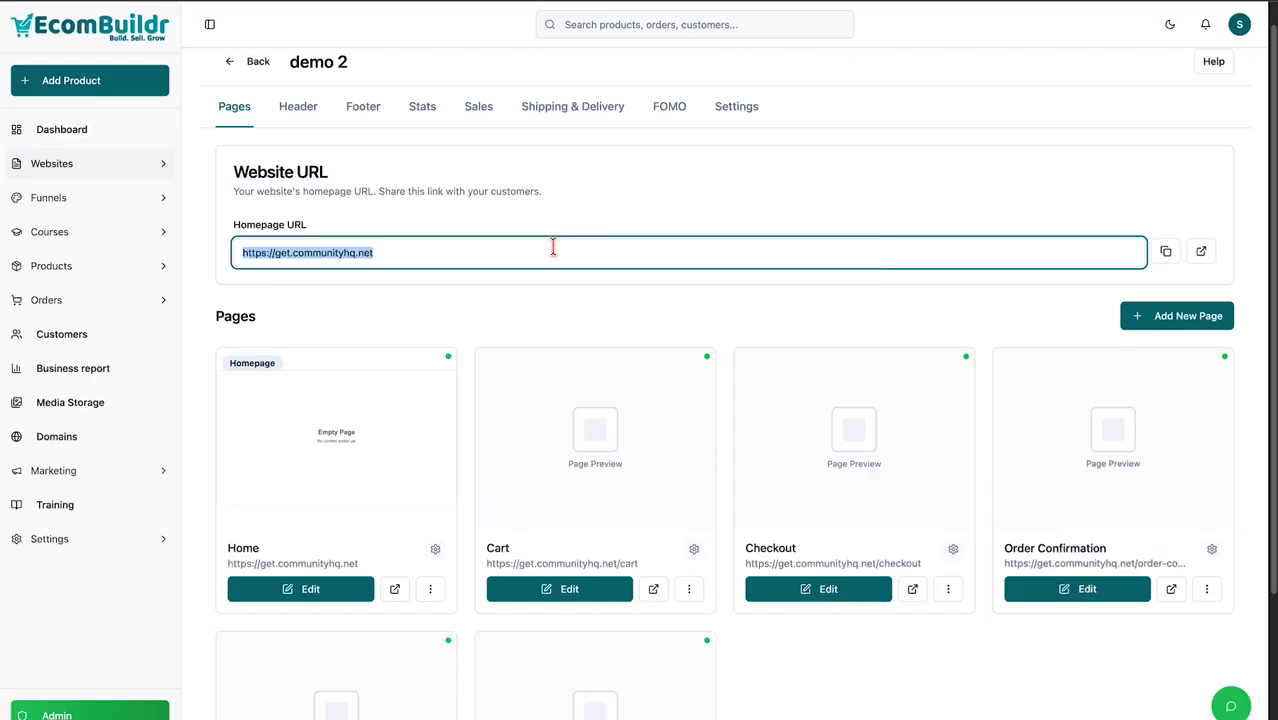
pyautogui.click(1165, 251)
pyautogui.click(1201, 251)
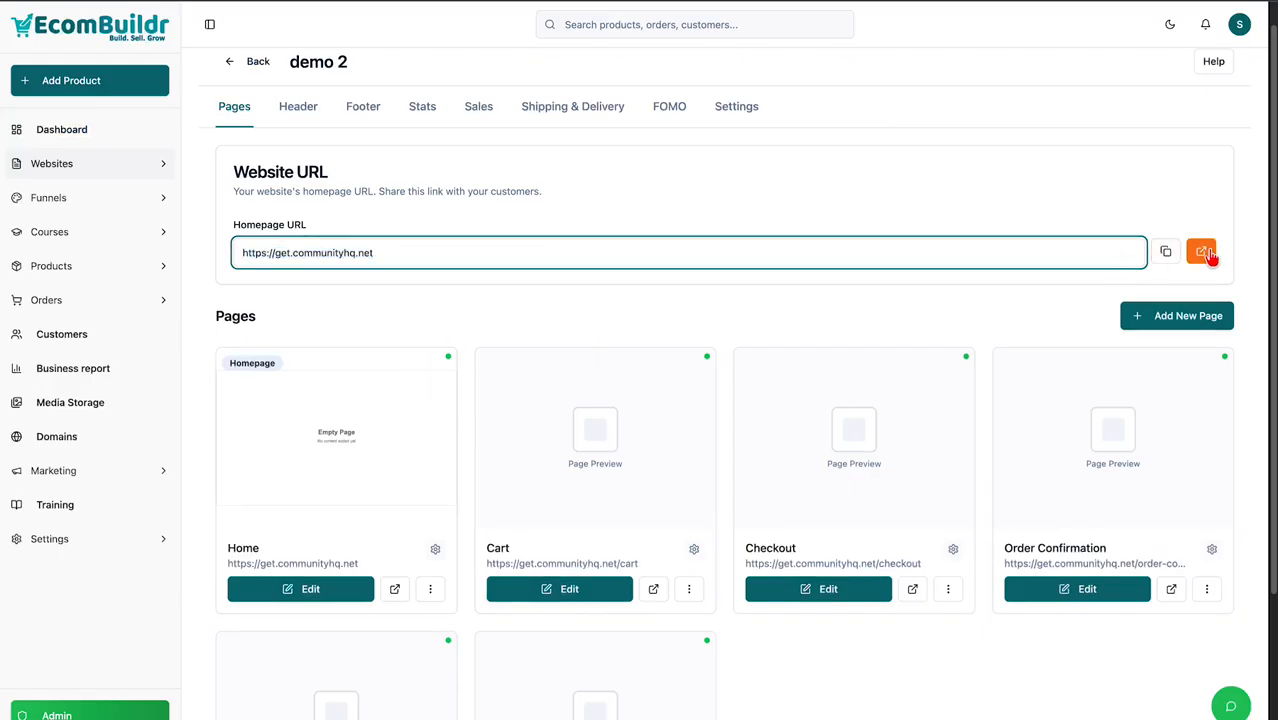
pyautogui.moveTo(228, 548); pyautogui.dragTo(271, 558)
pyautogui.click(348, 547)
pyautogui.click(310, 589)
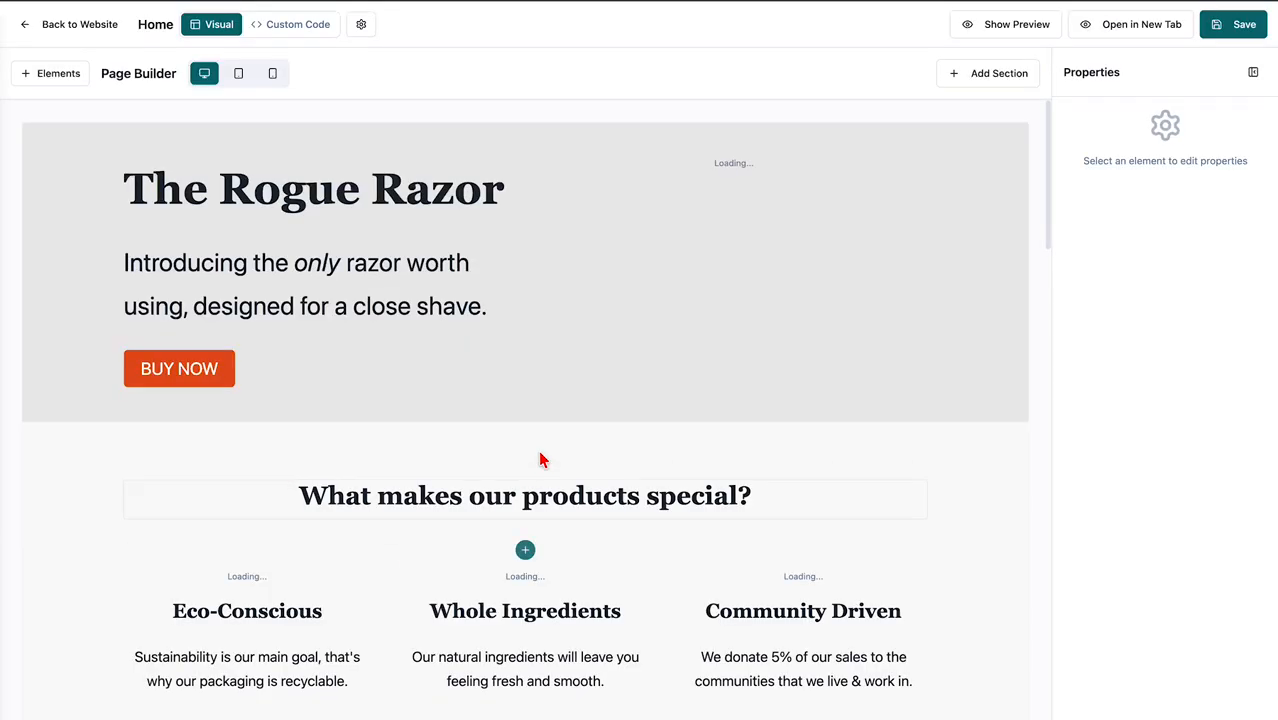
pyautogui.scroll(-3, 479, 280)
pyautogui.scroll(3, 502, 451)
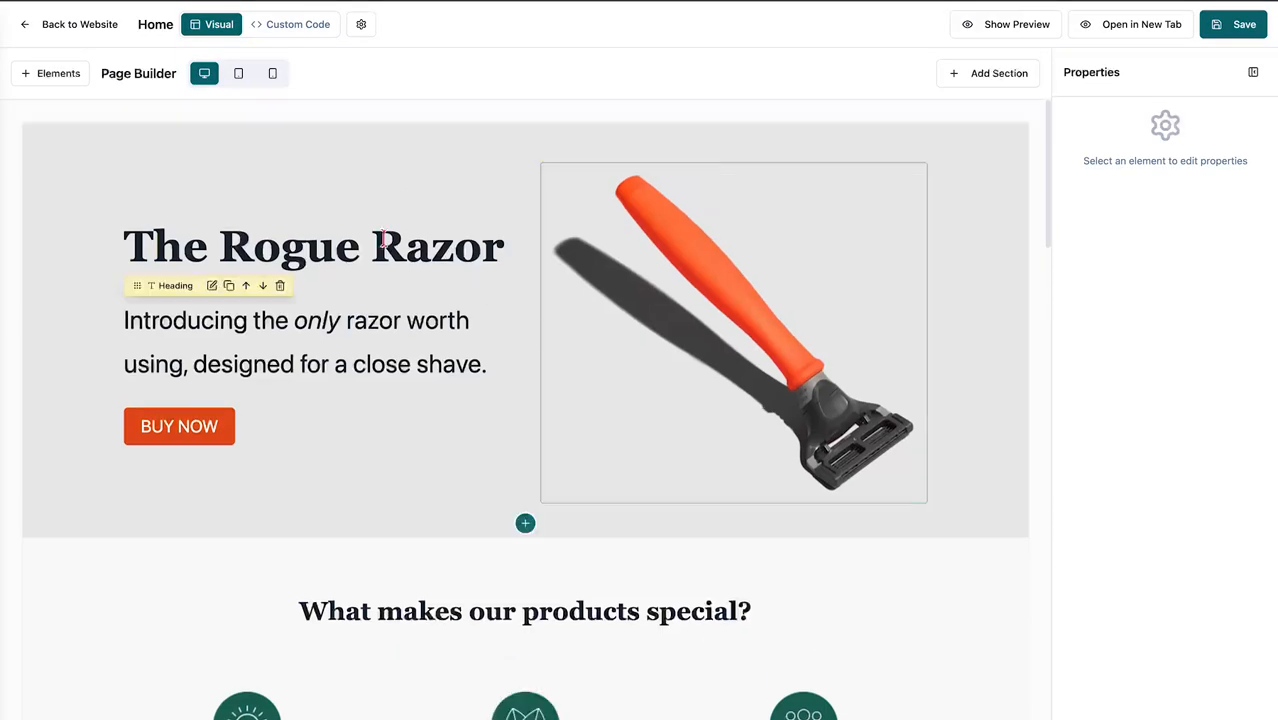
pyautogui.click(68, 30)
# Load the live Rogue Razor homepage in a new tab and confirm its address is get.communityhq.net.
pyautogui.click(1203, 281)
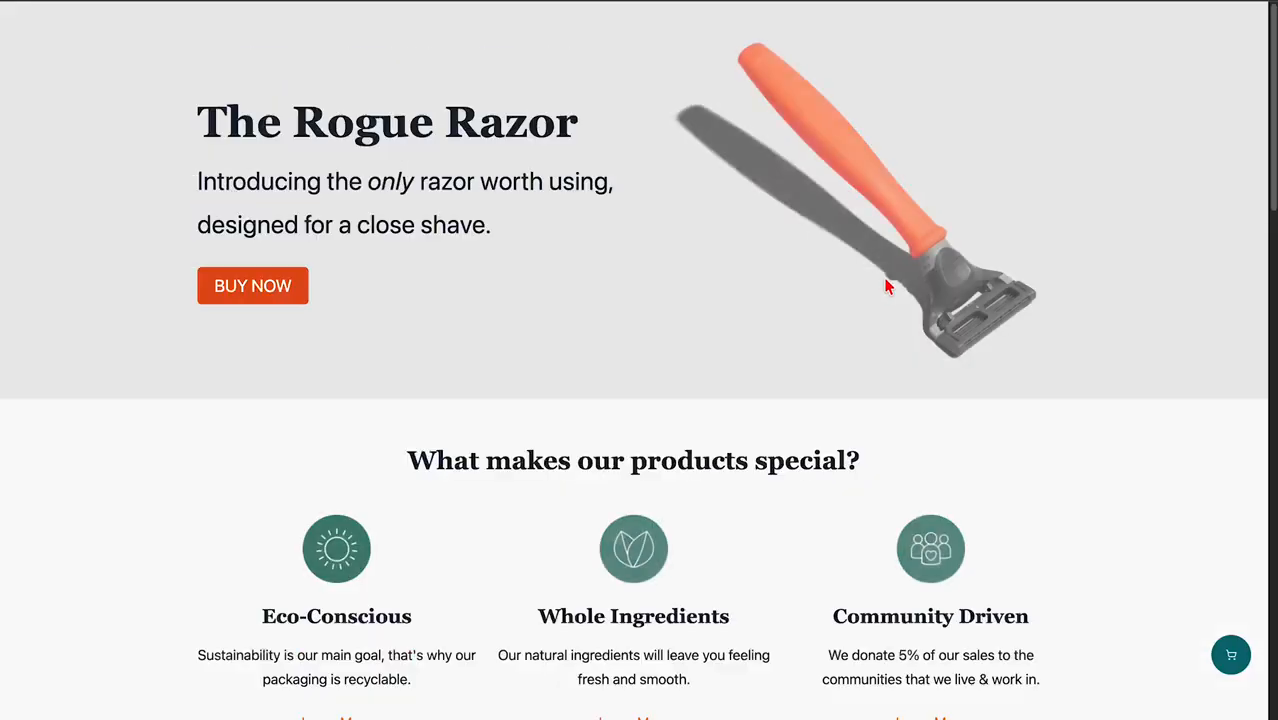
pyautogui.click(262, 1)
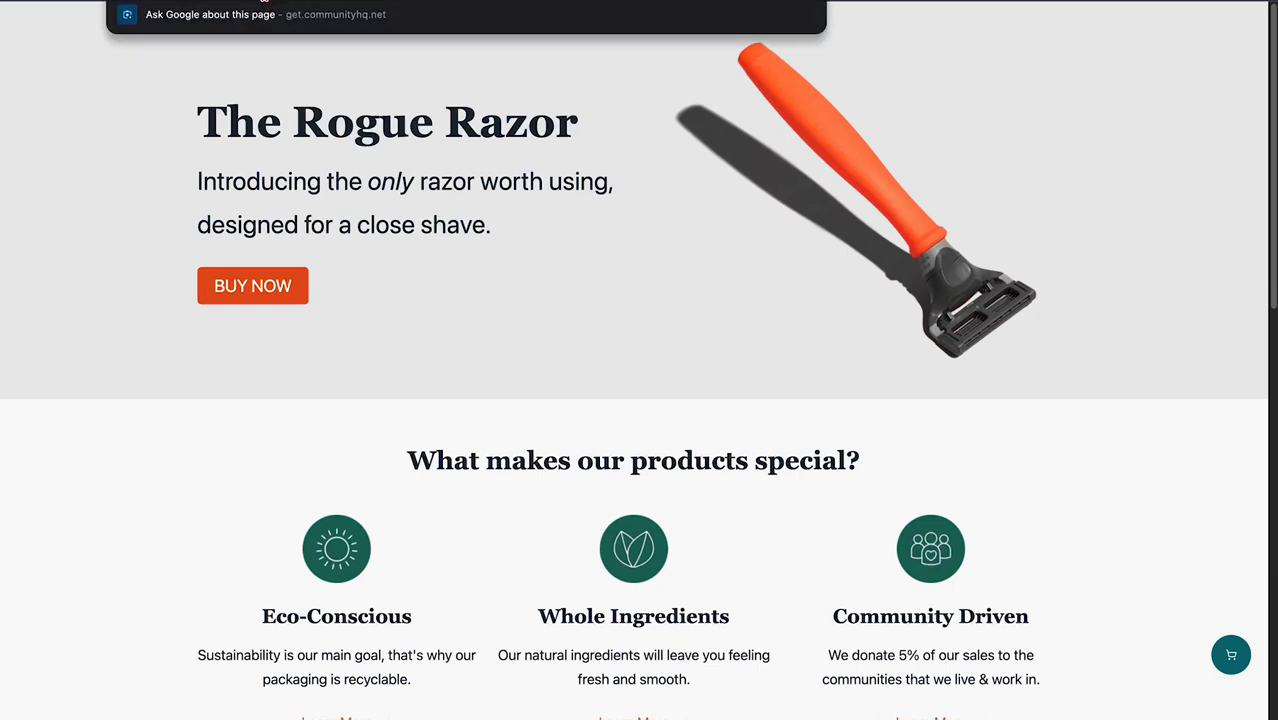
pyautogui.click(348, 151)
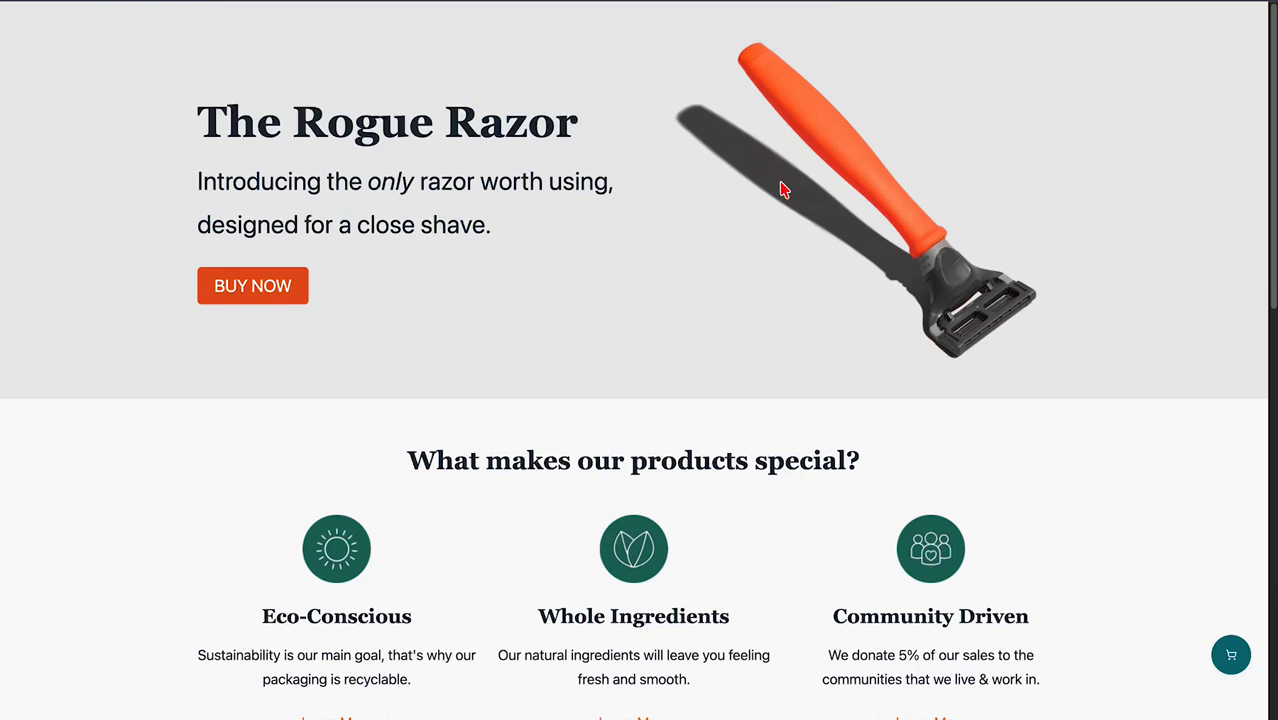